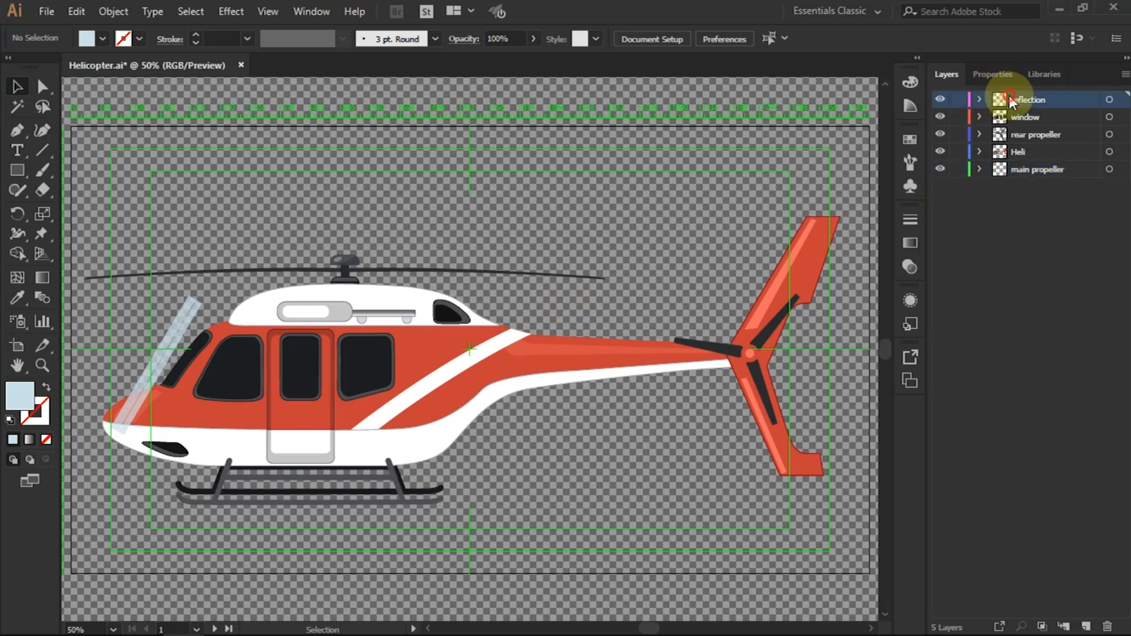
Step: Check the artwork on the reflection, window, rear propeller, Heli and main propeller layers by hiding and reshowing each one
{"action": "left_click", "coordinate": [942, 101]}
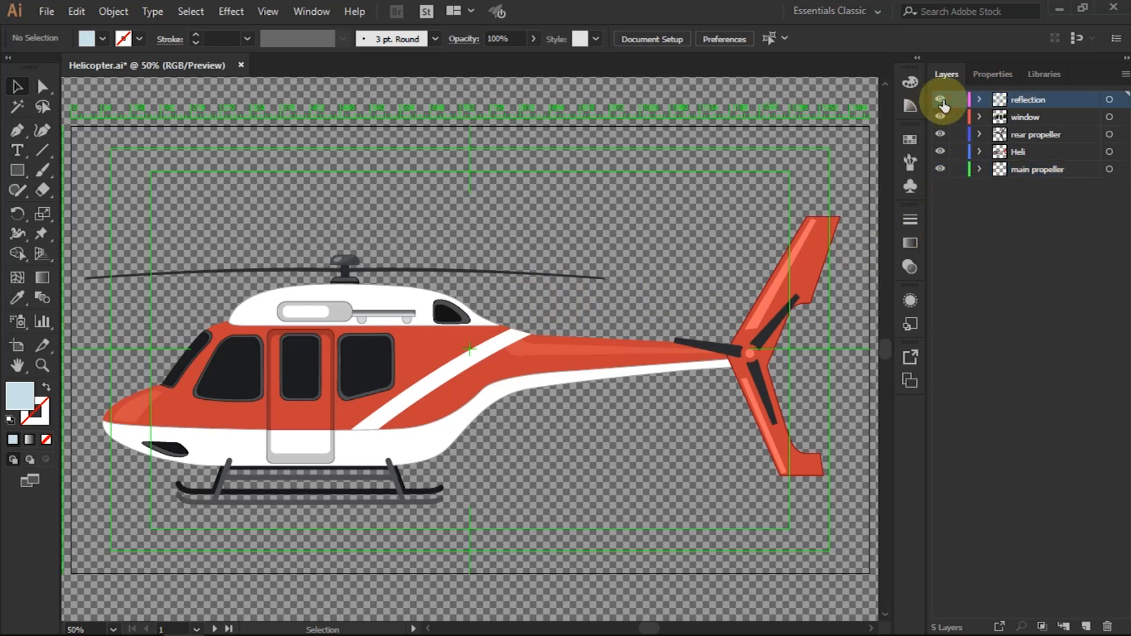
{"action": "left_click", "coordinate": [941, 101]}
{"action": "left_click", "coordinate": [940, 116]}
{"action": "left_click", "coordinate": [940, 117]}
{"action": "left_click", "coordinate": [940, 134]}
{"action": "left_click", "coordinate": [940, 134]}
{"action": "left_click", "coordinate": [940, 152]}
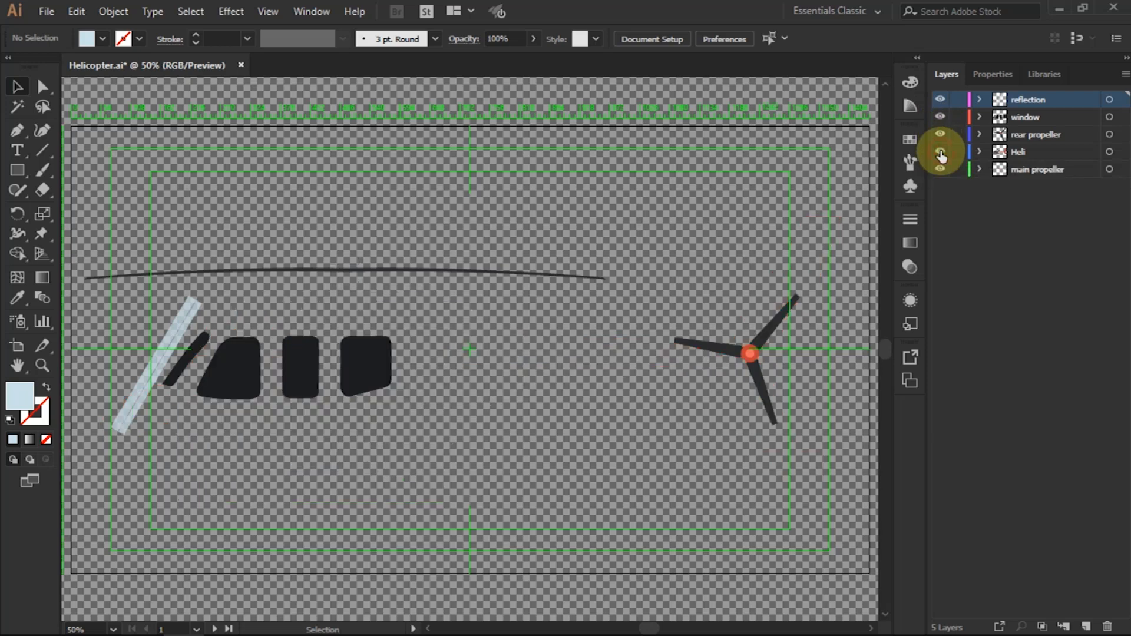
{"action": "left_click", "coordinate": [940, 152]}
{"action": "left_click", "coordinate": [940, 169]}
{"action": "left_click", "coordinate": [940, 169]}
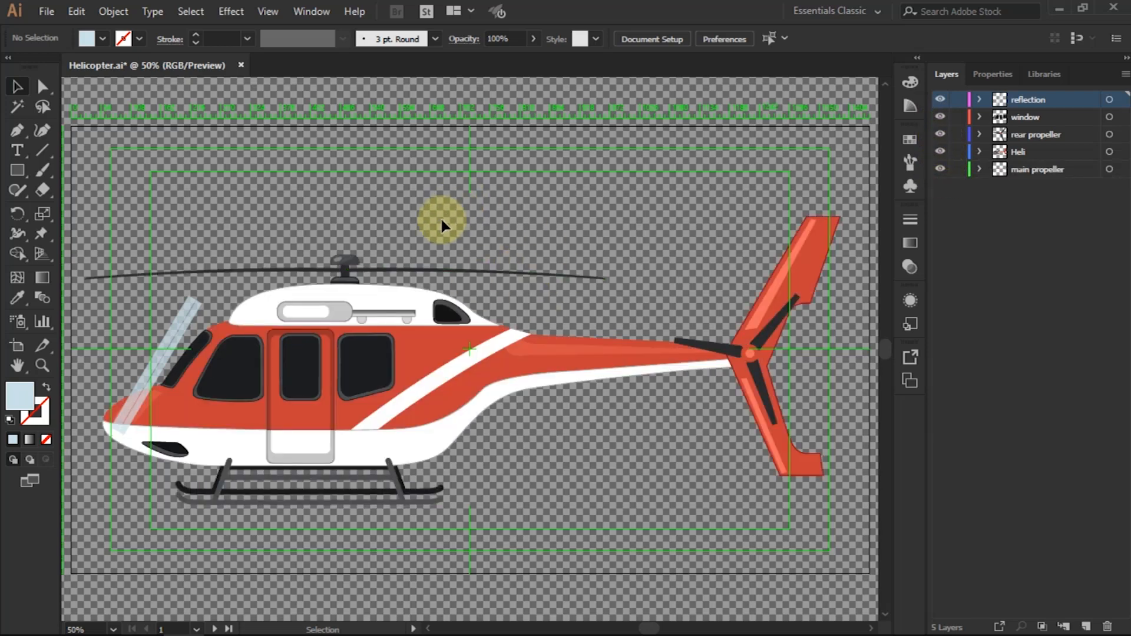
Step: Switch to After Effects and import Helicopter and landscape backgroung from heli assets as Composition - Retain Layer Sizes
{"action": "left_click", "coordinate": [154, 622]}
{"action": "right_click", "coordinate": [119, 312]}
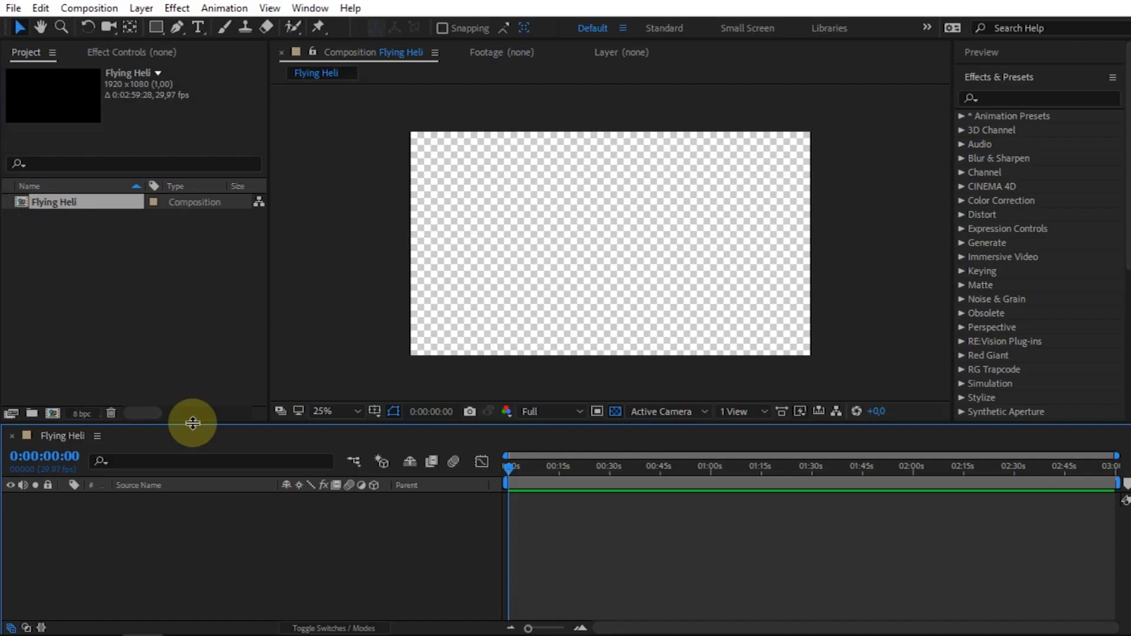
{"action": "mouse_move", "coordinate": [167, 396]}
{"action": "left_click", "coordinate": [358, 397]}
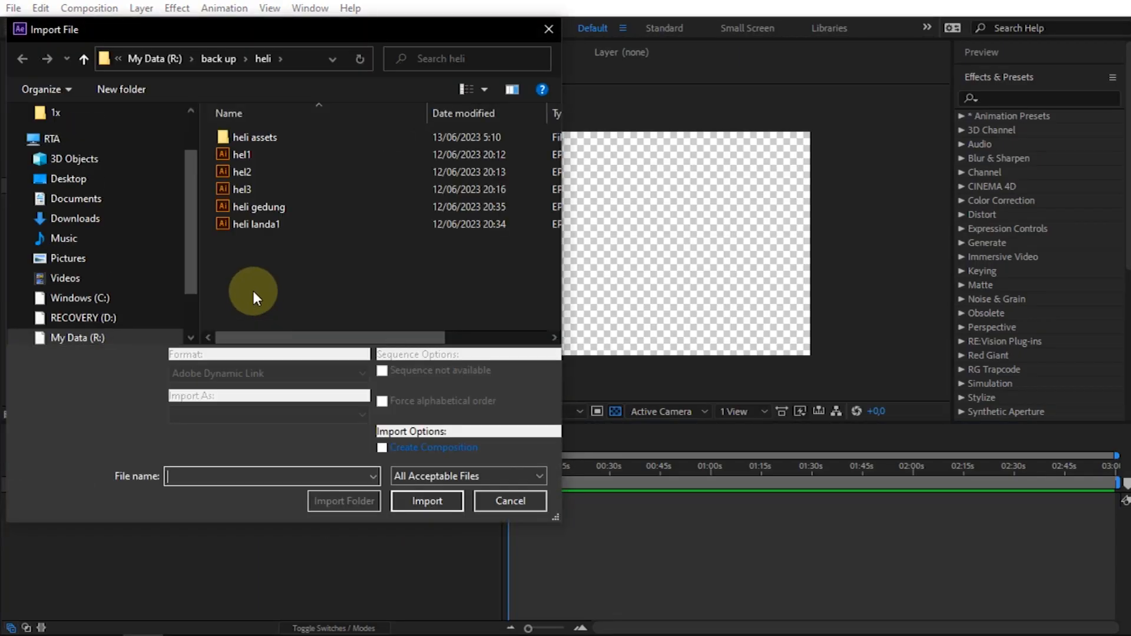
{"action": "double_click", "coordinate": [246, 136]}
{"action": "left_click", "coordinate": [257, 136]}
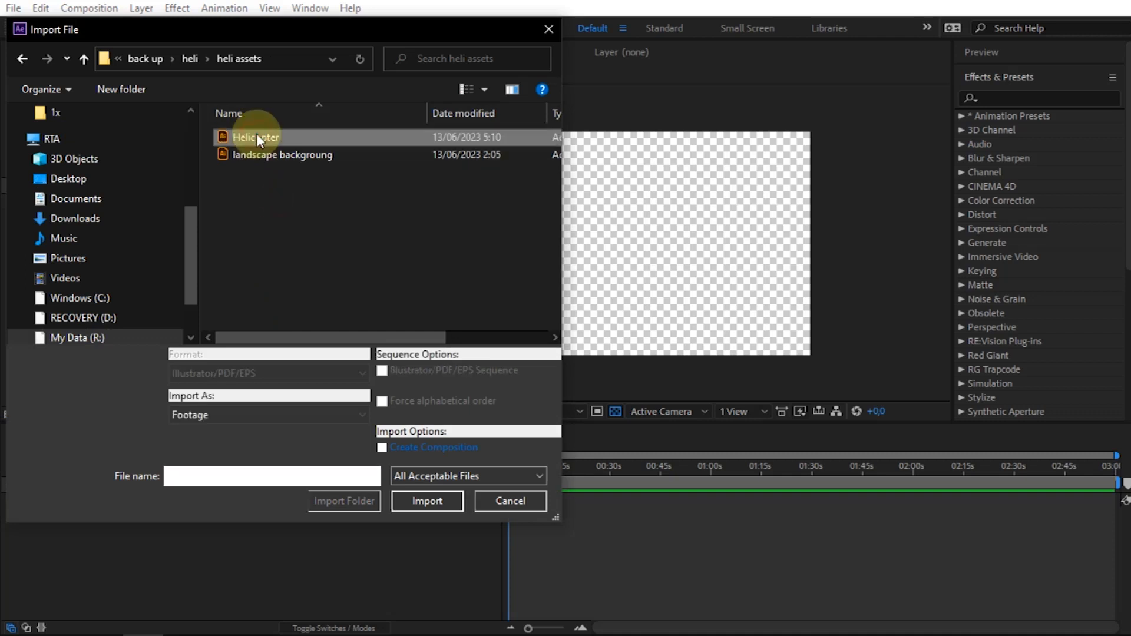
{"action": "left_click", "coordinate": [257, 152], "text": "ctrl"}
{"action": "left_click", "coordinate": [231, 416]}
{"action": "left_click", "coordinate": [270, 441]}
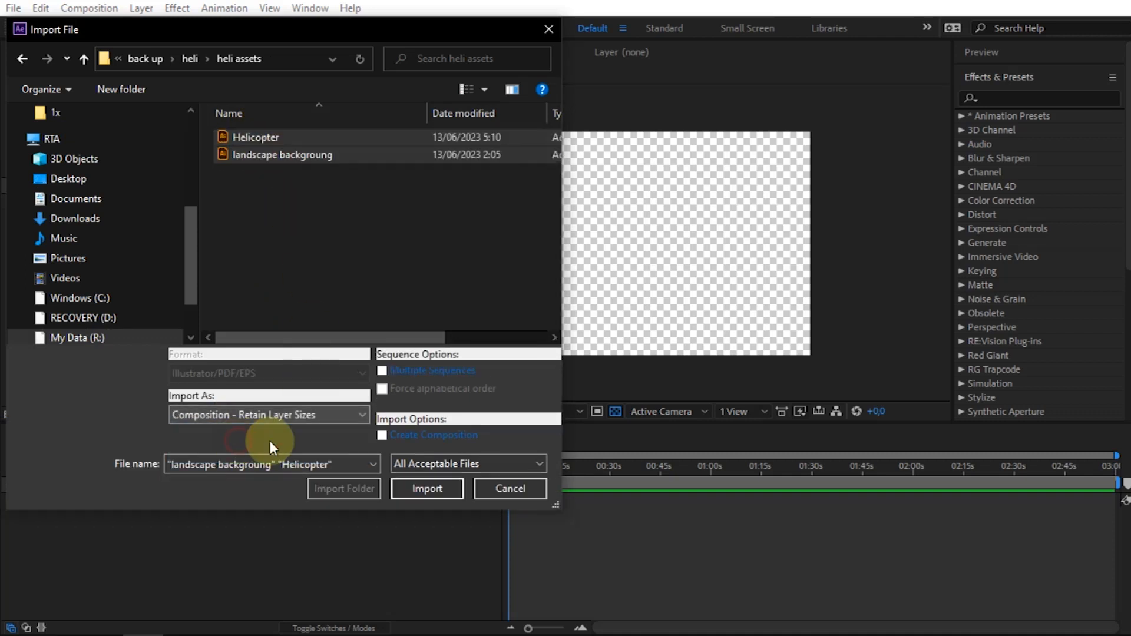
{"action": "left_click", "coordinate": [426, 489]}
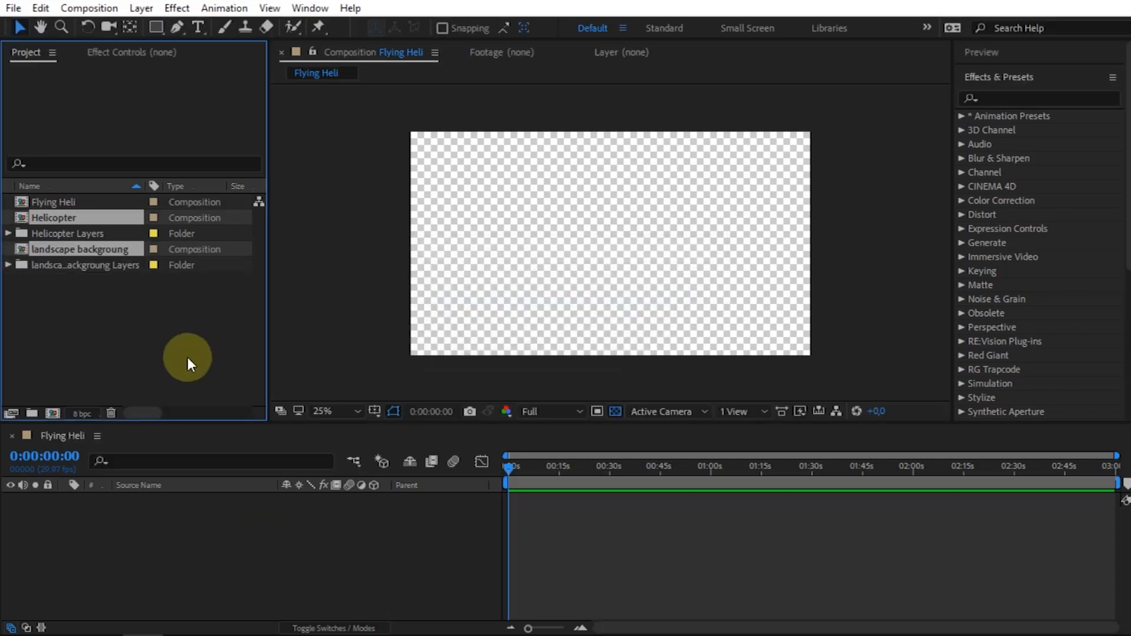
Step: Add the Helicopter composition to the Flying Heli composition and set the preview resolution to Quarter
{"action": "left_click_drag", "start_coordinate": [55, 249], "coordinate": [120, 334]}
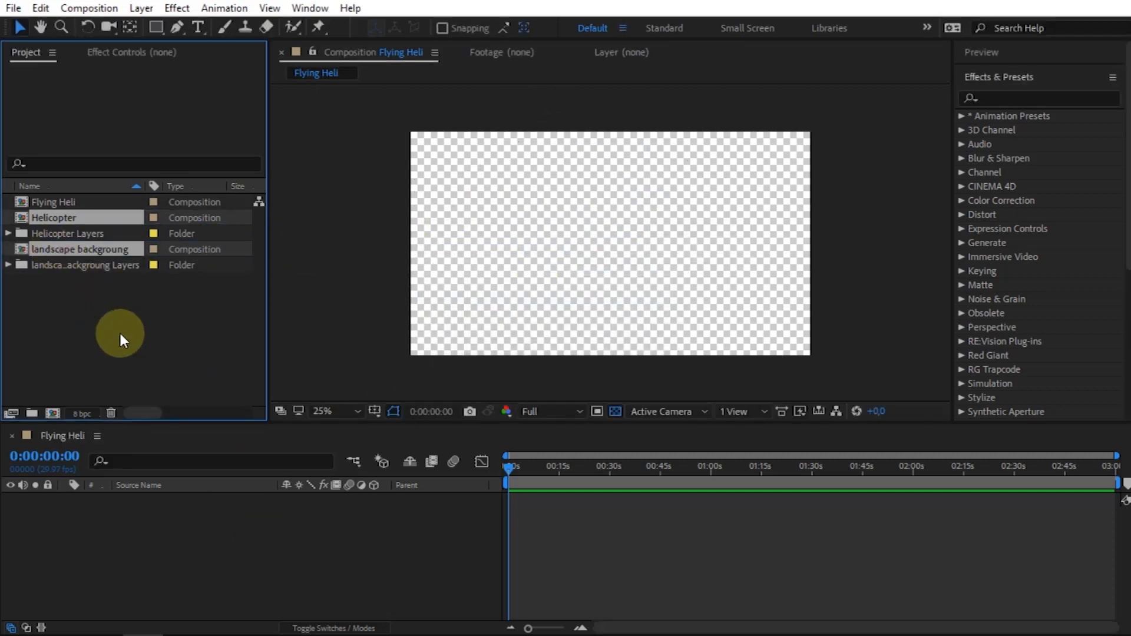
{"action": "left_click", "coordinate": [120, 335]}
{"action": "left_click_drag", "start_coordinate": [54, 218], "coordinate": [567, 254]}
{"action": "left_click", "coordinate": [550, 411]}
{"action": "left_click", "coordinate": [551, 494]}
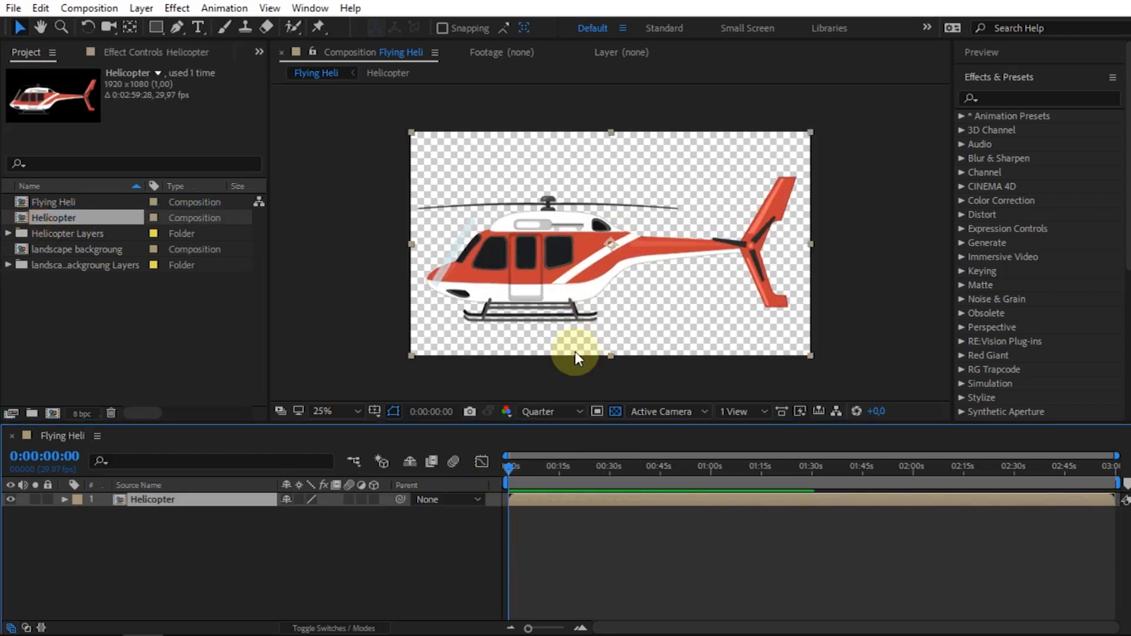
Step: Open the nested Helicopter composition and select its main propeller layer
{"action": "double_click", "coordinate": [136, 500]}
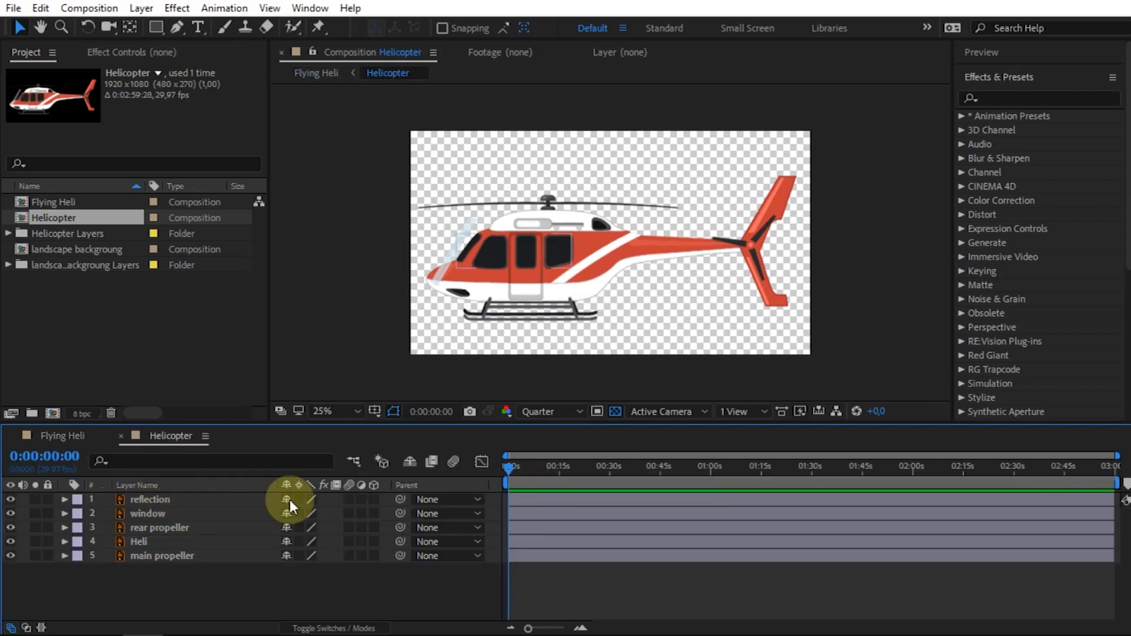
{"action": "left_click", "coordinate": [508, 205]}
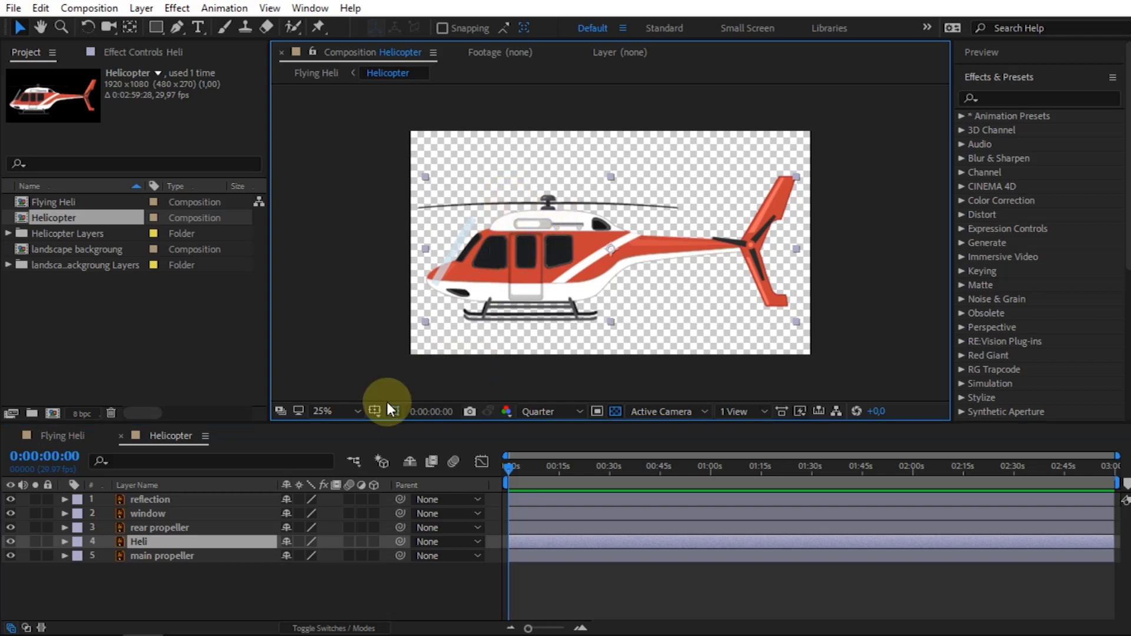
{"action": "left_click", "coordinate": [171, 554]}
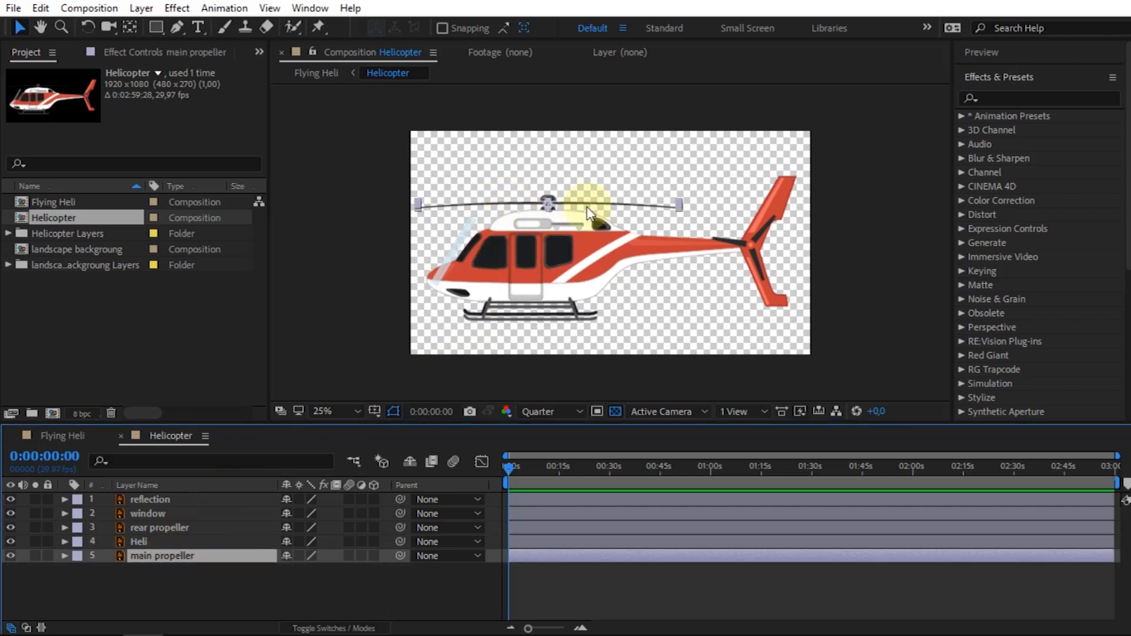
Step: Activate the Pan Behind tool and inspect the main propeller's anchor point at the rotor hub
{"action": "scroll", "coordinate": [584, 215], "scroll_direction": "up", "scroll_amount": 1}
{"action": "scroll", "coordinate": [581, 224], "scroll_direction": "up", "scroll_amount": 1}
{"action": "key", "text": "space"}
{"action": "mouse_move", "coordinate": [549, 348]}
{"action": "left_mouse_down"}
{"action": "mouse_move", "coordinate": [535, 296]}
{"action": "mouse_move", "coordinate": [535, 315]}
{"action": "mouse_move", "coordinate": [556, 335]}
{"action": "left_mouse_up"}
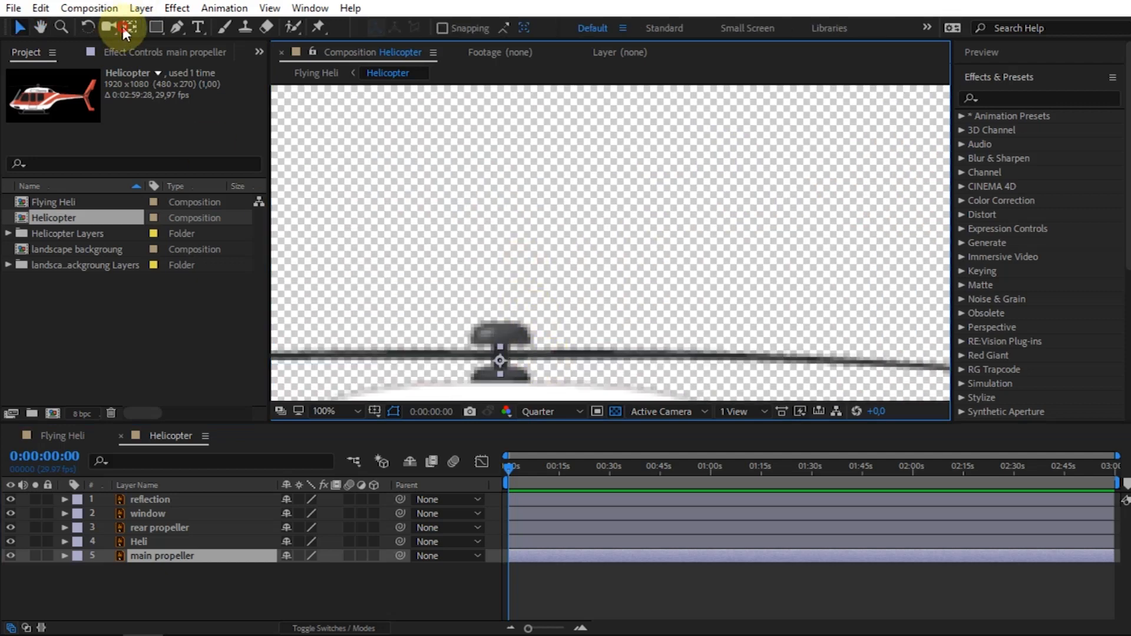
{"action": "left_click", "coordinate": [130, 27]}
{"action": "scroll", "coordinate": [530, 324], "scroll_direction": "down", "scroll_amount": 1}
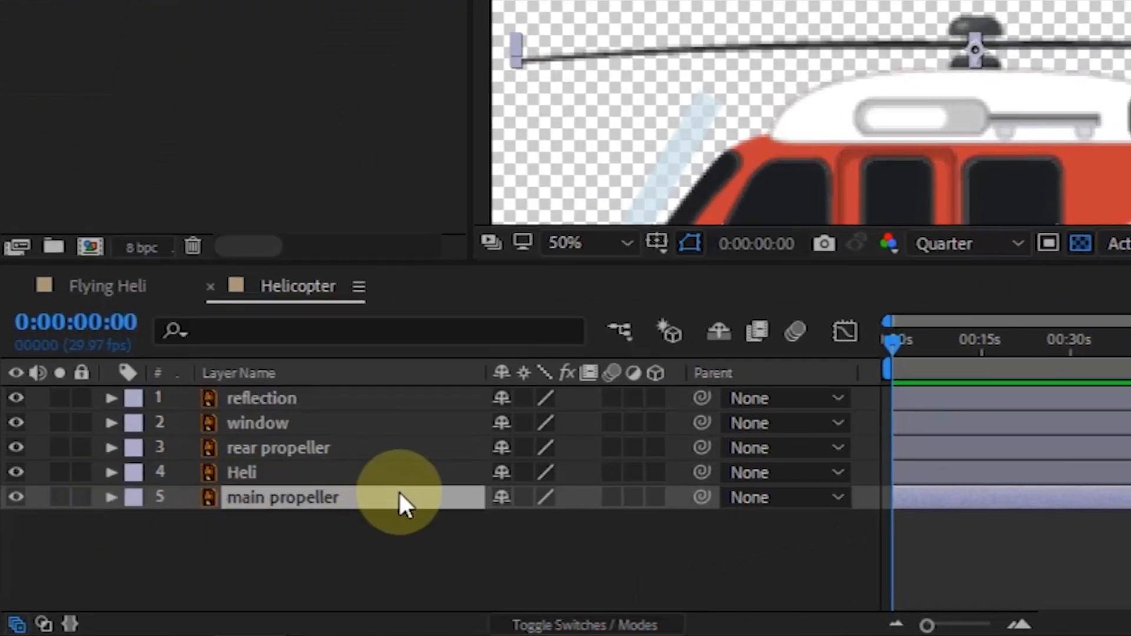
Step: Make the main propeller a 3D layer and reveal its Transform properties
{"action": "left_click", "coordinate": [659, 499]}
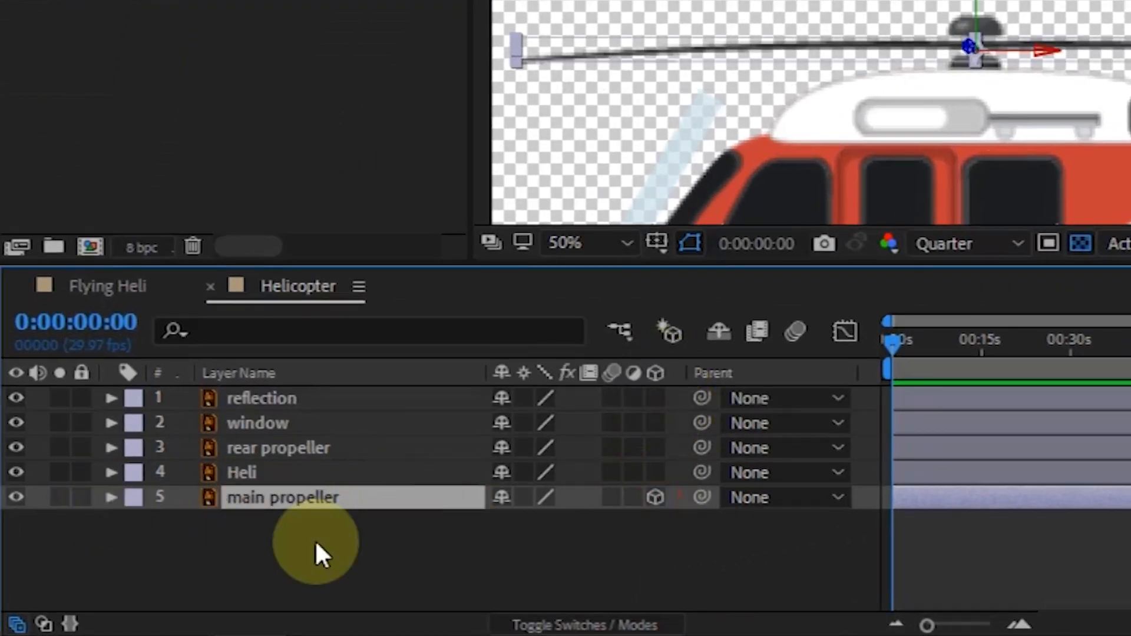
{"action": "left_click", "coordinate": [111, 497]}
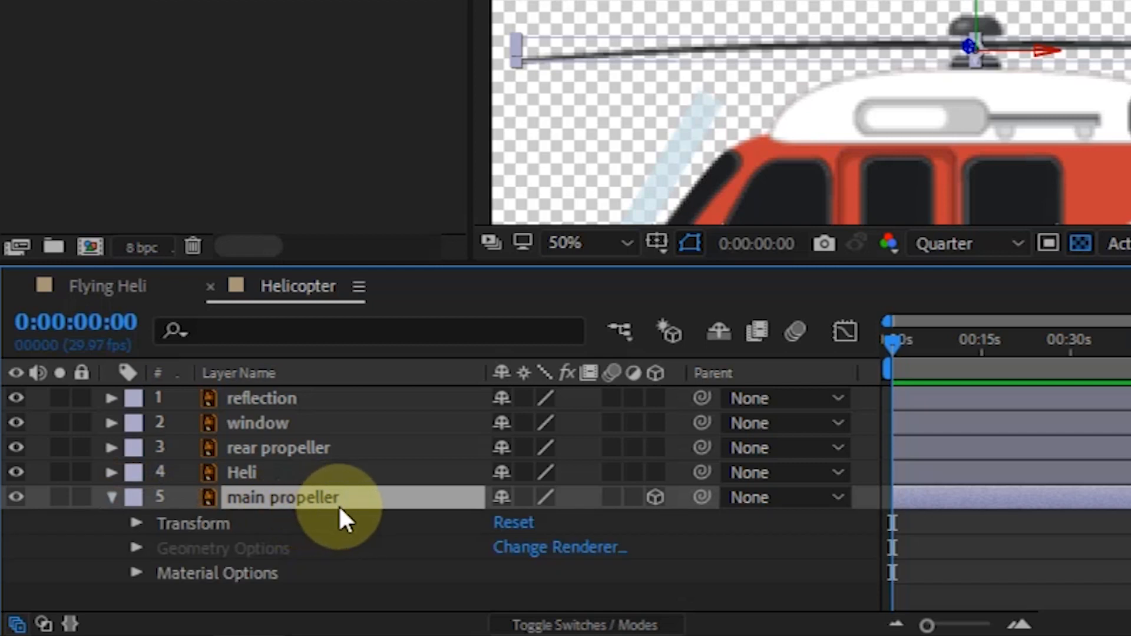
{"action": "left_click", "coordinate": [136, 522]}
{"action": "scroll", "coordinate": [238, 517], "scroll_direction": "down", "scroll_amount": 5}
Step: Try a Y Rotation of 42° on the main propeller and undo it
{"action": "left_click", "coordinate": [273, 500]}
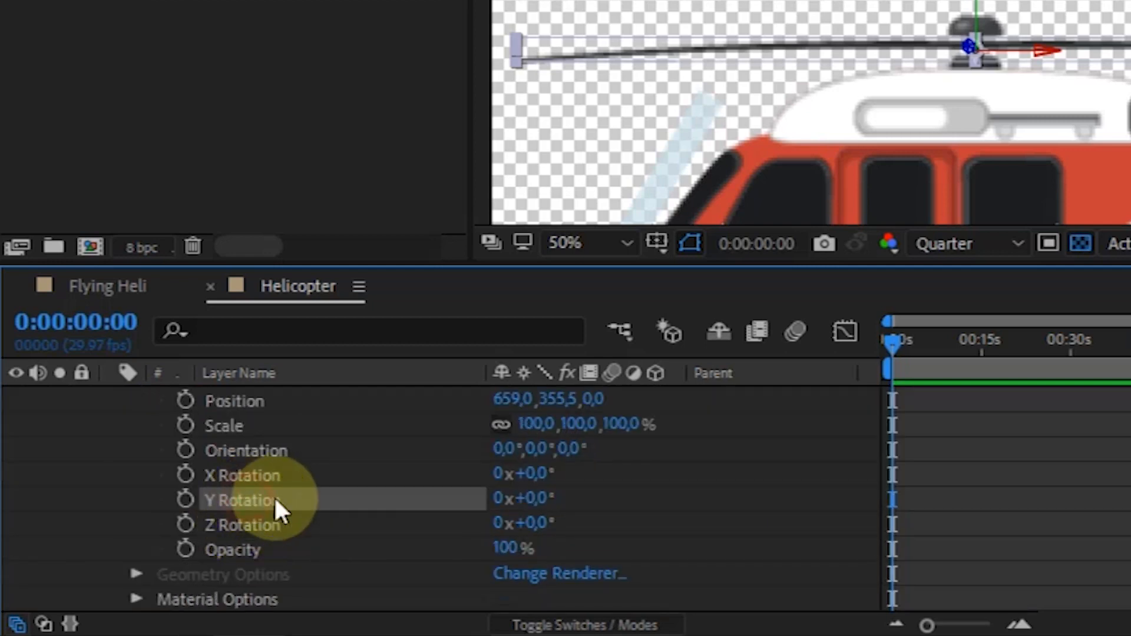
{"action": "left_click_drag", "start_coordinate": [534, 498], "coordinate": [619, 496]}
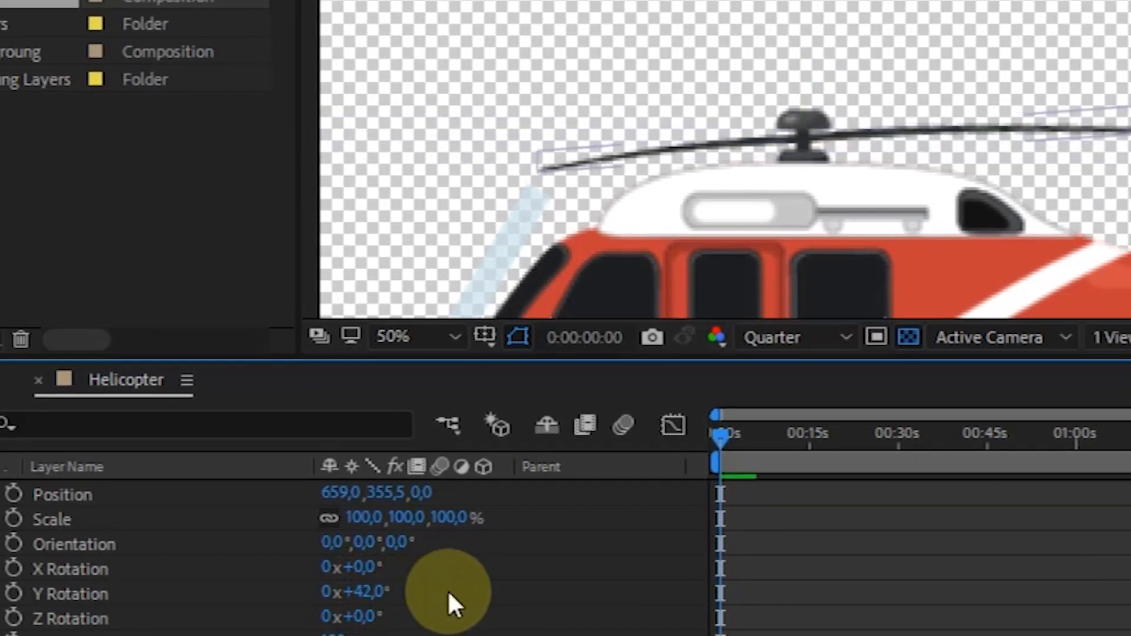
{"action": "key", "text": "ctrl+z"}
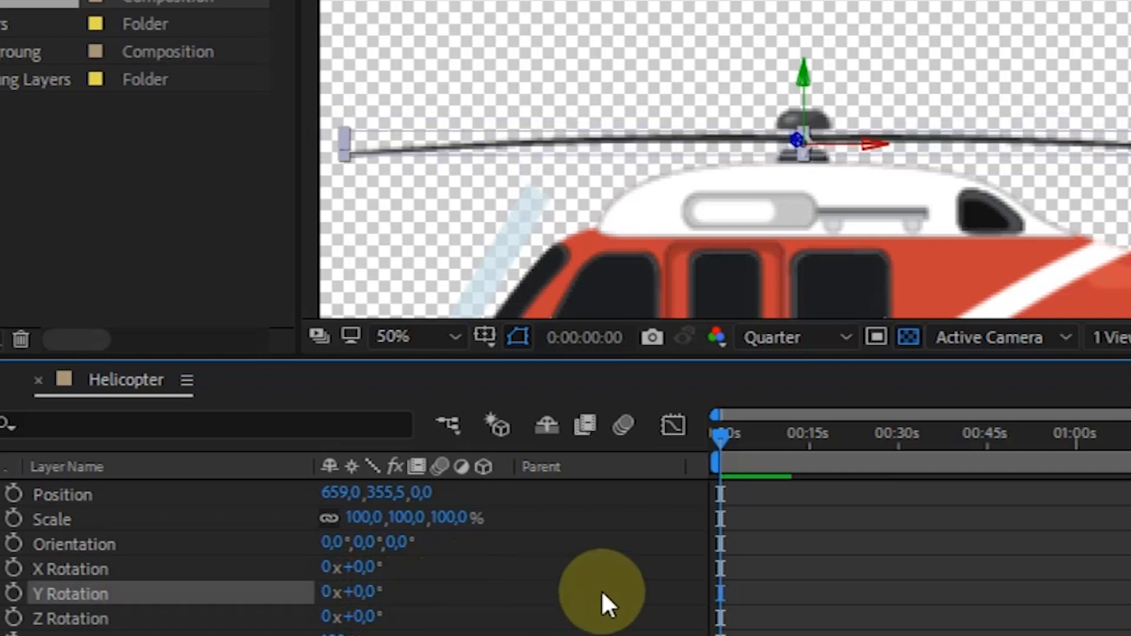
Step: Set the main propeller's first Y Rotation keyframe at 0:00:02:00
{"action": "left_click_drag", "start_coordinate": [788, 635], "coordinate": [825, 635]}
{"action": "key", "text": "shift+Page_Down"}
{"action": "key", "text": "shift+Page_Down"}
{"action": "key", "text": "shift+Page_Down"}
{"action": "key", "text": "shift+Page_Down"}
{"action": "key", "text": "shift+Page_Down"}
{"action": "key", "text": "shift+Page_Down"}
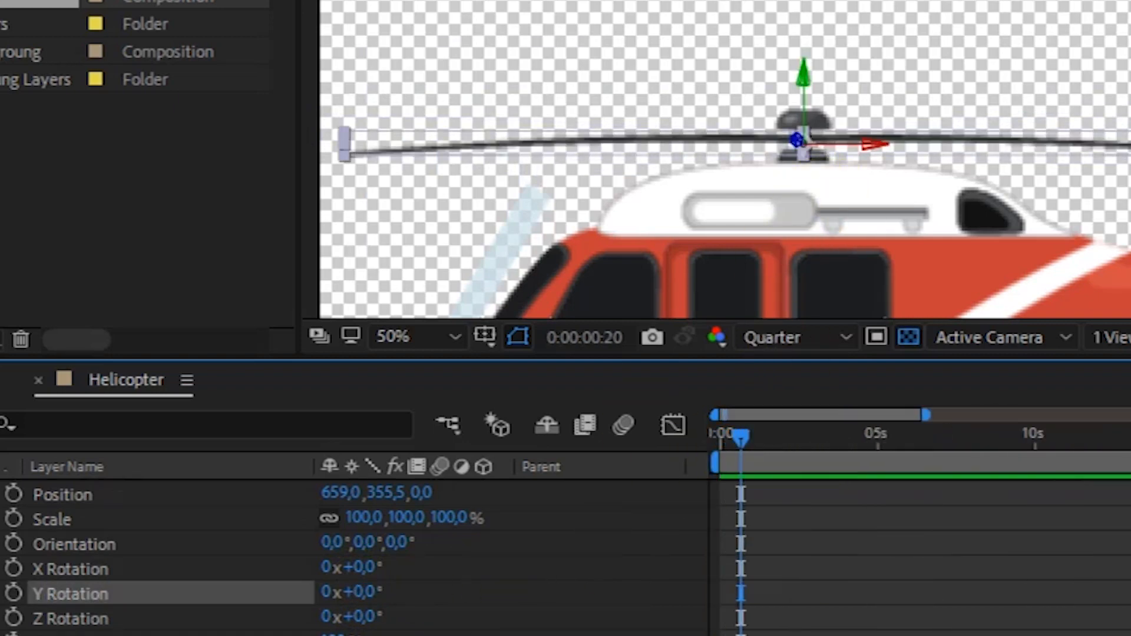
{"action": "key", "text": "equal"}
{"action": "key", "text": "equal"}
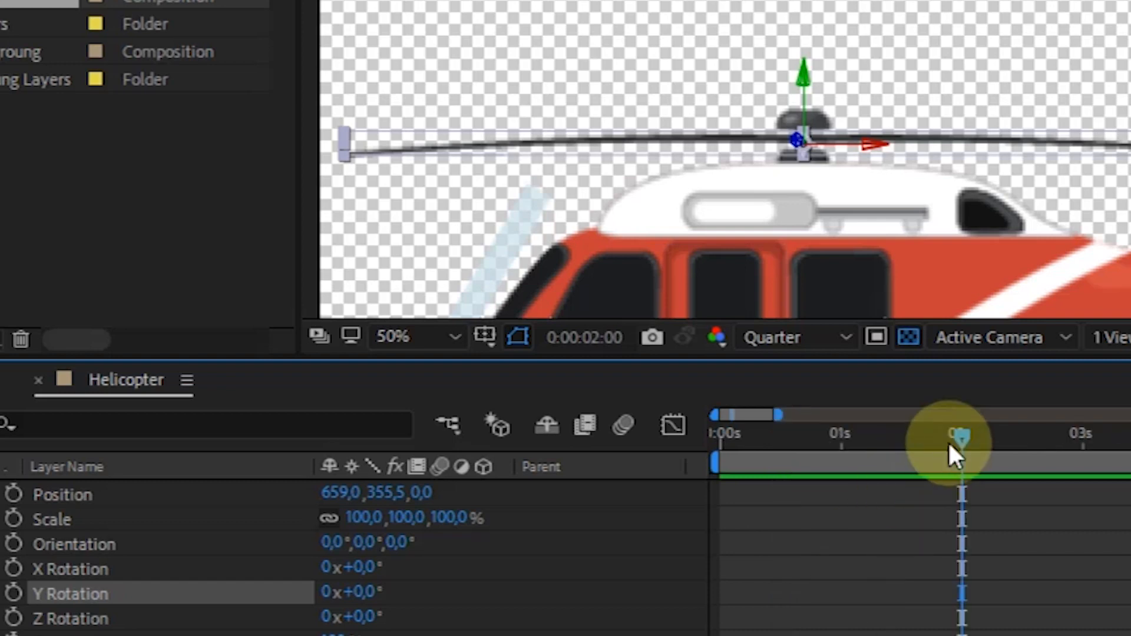
{"action": "left_click", "coordinate": [13, 592]}
Step: Set the main propeller's Y Rotation to -22 revolutions at 0:00:05:00
{"action": "key", "text": "shift+Page_Down"}
{"action": "key", "text": "shift+Page_Down"}
{"action": "key", "text": "shift+Page_Down"}
{"action": "key", "text": "shift+Page_Down"}
{"action": "key", "text": "shift+Page_Down"}
{"action": "key", "text": "shift+Page_Down"}
{"action": "key", "text": "shift+Page_Down"}
{"action": "key", "text": "shift+Page_Down"}
{"action": "key", "text": "shift+Page_Down"}
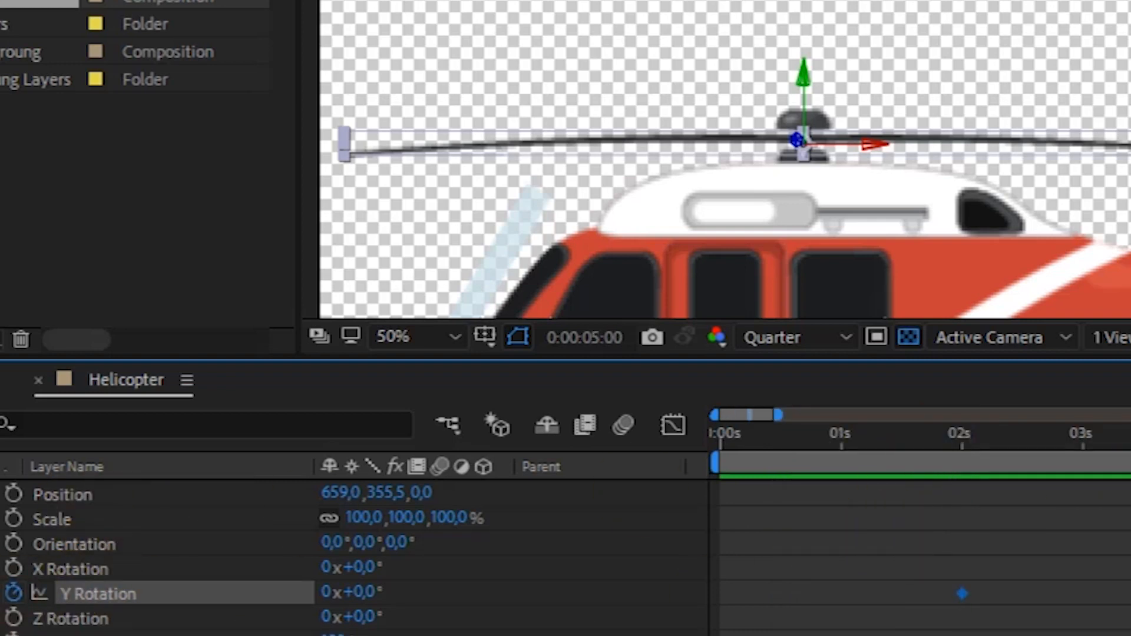
{"action": "left_click", "coordinate": [335, 589]}
{"action": "type", "text": "-22"}
{"action": "key", "text": "Return"}
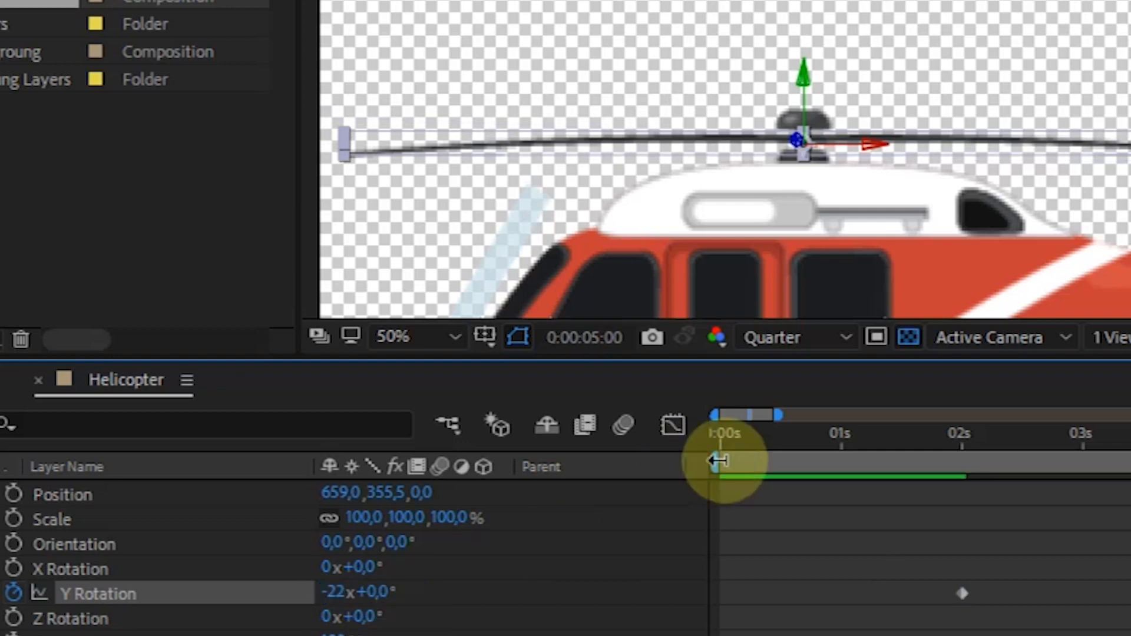
Step: Set the main propeller's Y Rotation to -60 revolutions at 0:00:07:00
{"action": "left_click", "coordinate": [1085, 441]}
{"action": "scroll", "coordinate": [976, 206], "scroll_direction": "down", "scroll_amount": 2}
{"action": "key", "text": "space"}
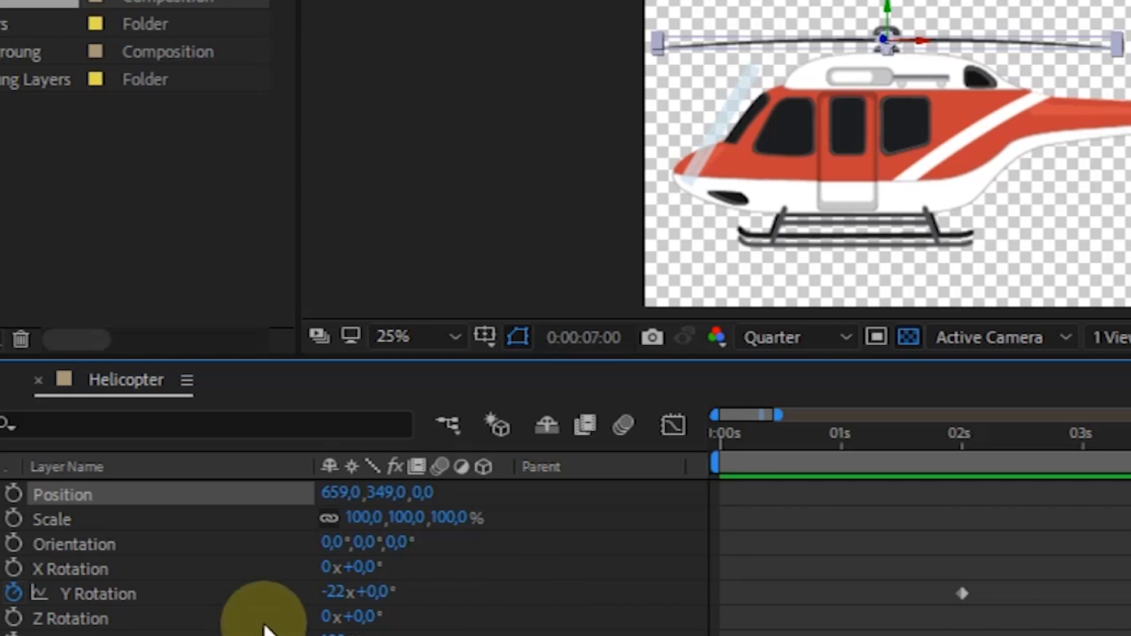
{"action": "left_click", "coordinate": [336, 593]}
{"action": "type", "text": "-60"}
{"action": "left_click_drag", "start_coordinate": [354, 596], "coordinate": [384, 597]}
{"action": "key", "text": "BackSpace"}
{"action": "left_click", "coordinate": [858, 633]}
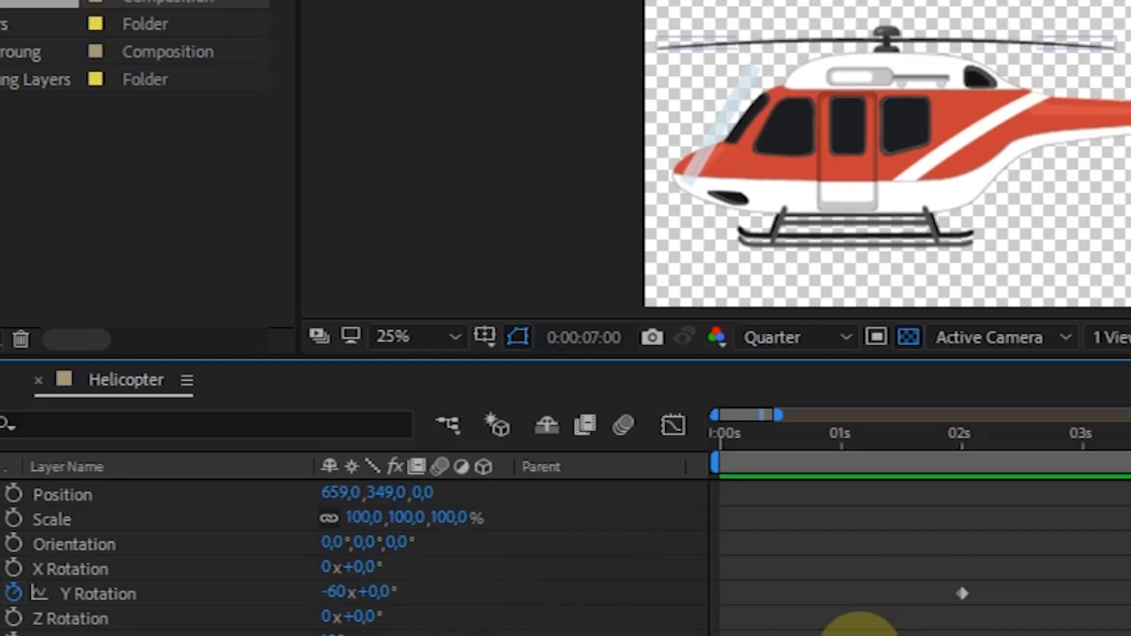
Step: Enable motion blur for the Helicopter composition and for the main propeller layer
{"action": "scroll", "coordinate": [859, 633], "scroll_direction": "down", "scroll_amount": 5}
{"action": "scroll", "coordinate": [858, 633], "scroll_direction": "down", "scroll_amount": 2}
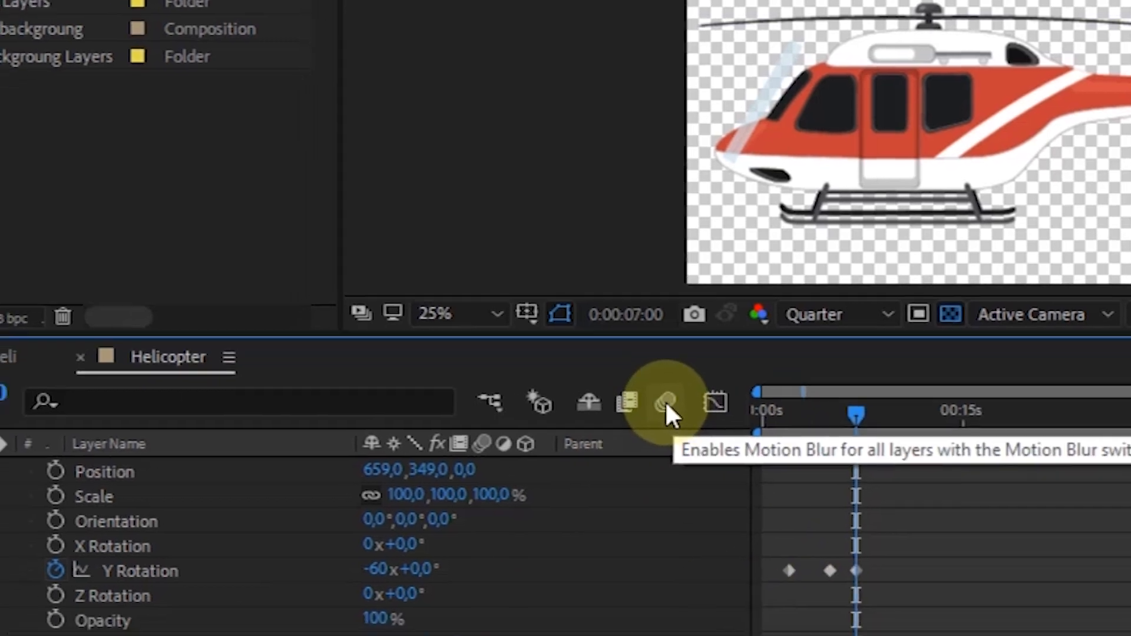
{"action": "left_click", "coordinate": [666, 403]}
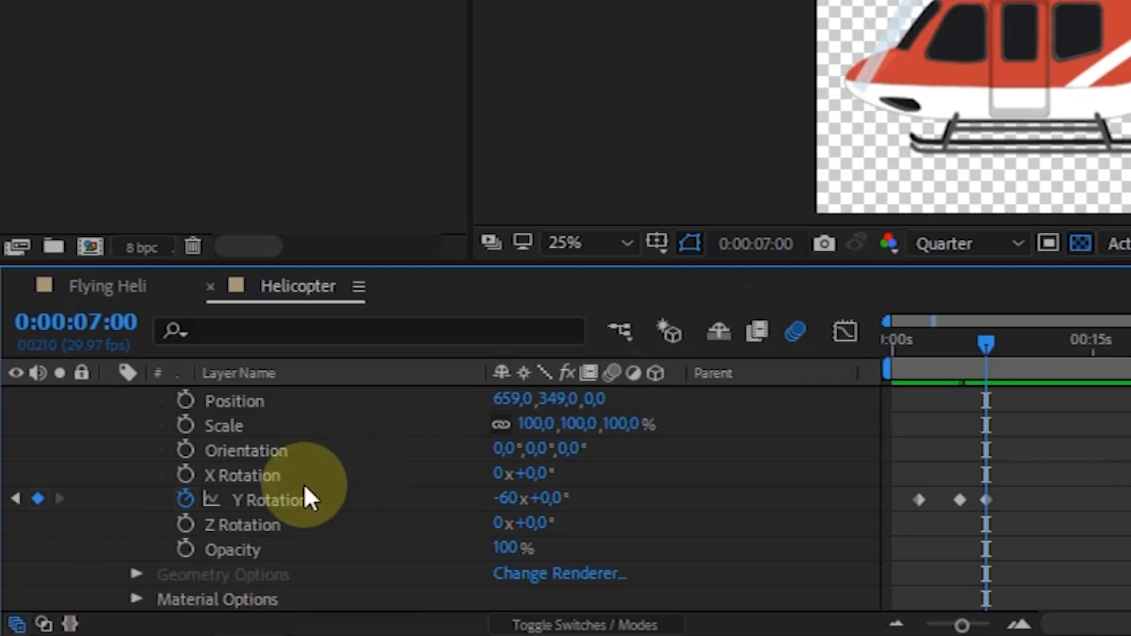
{"action": "scroll", "coordinate": [303, 497], "scroll_direction": "up", "scroll_amount": 3}
{"action": "left_click", "coordinate": [290, 474]}
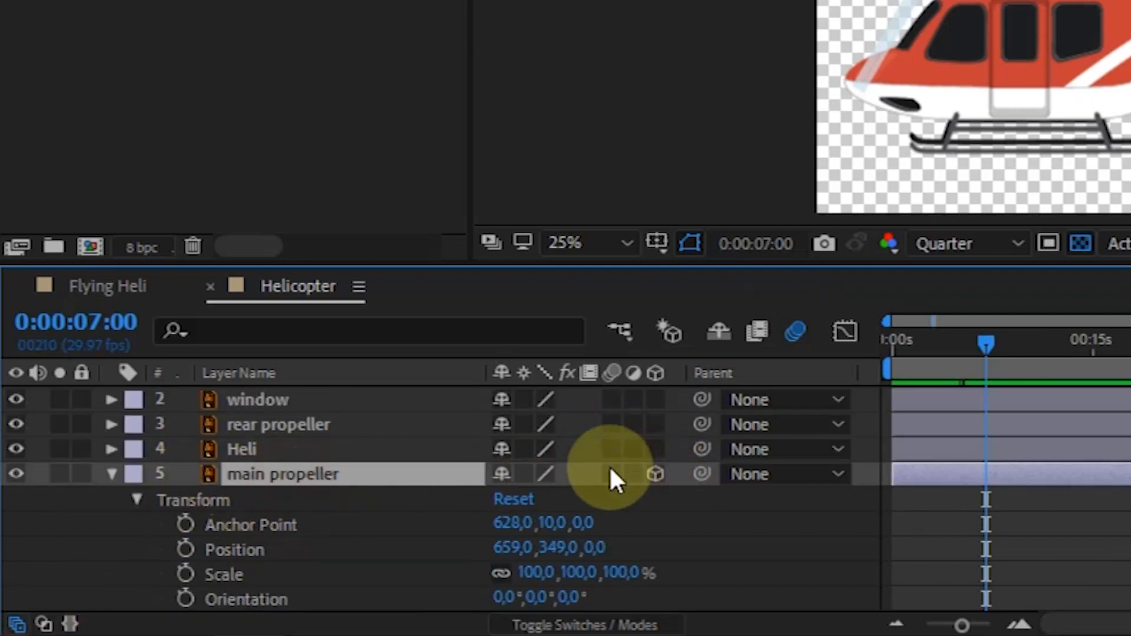
{"action": "left_click", "coordinate": [610, 471]}
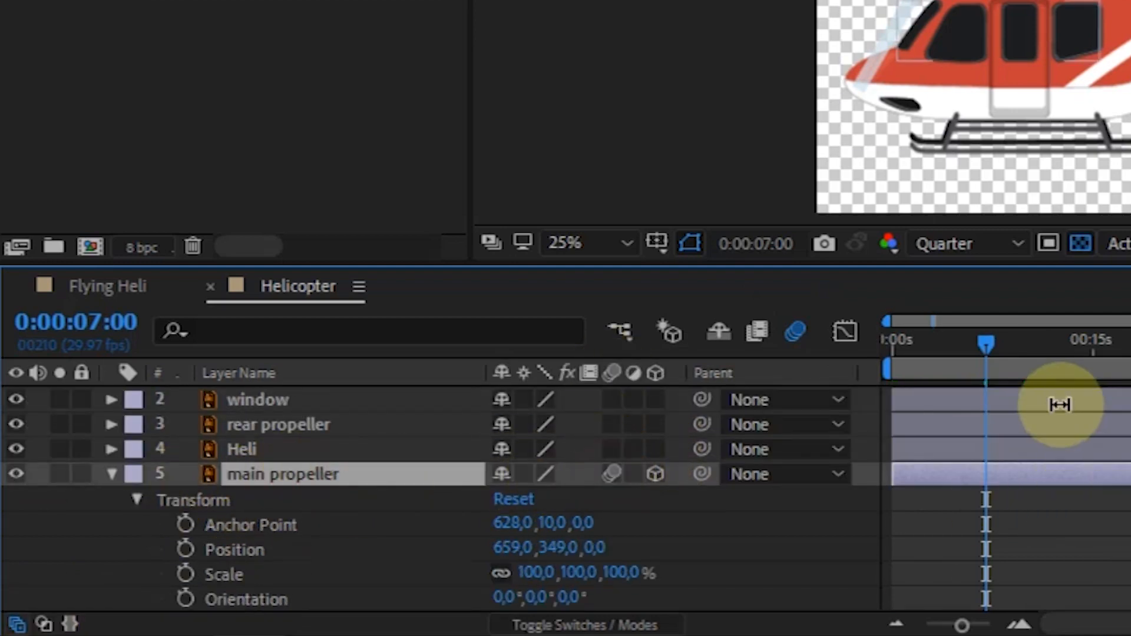
Step: Preview the main propeller's spin from the start of the composition
{"action": "left_click", "coordinate": [900, 352]}
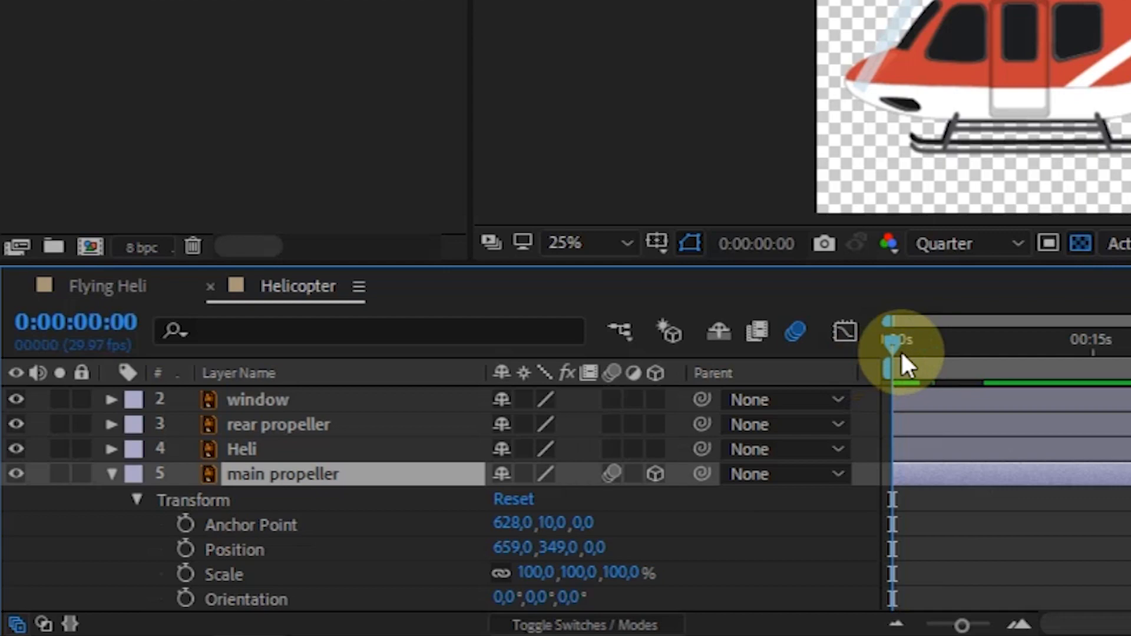
{"action": "key", "text": "space"}
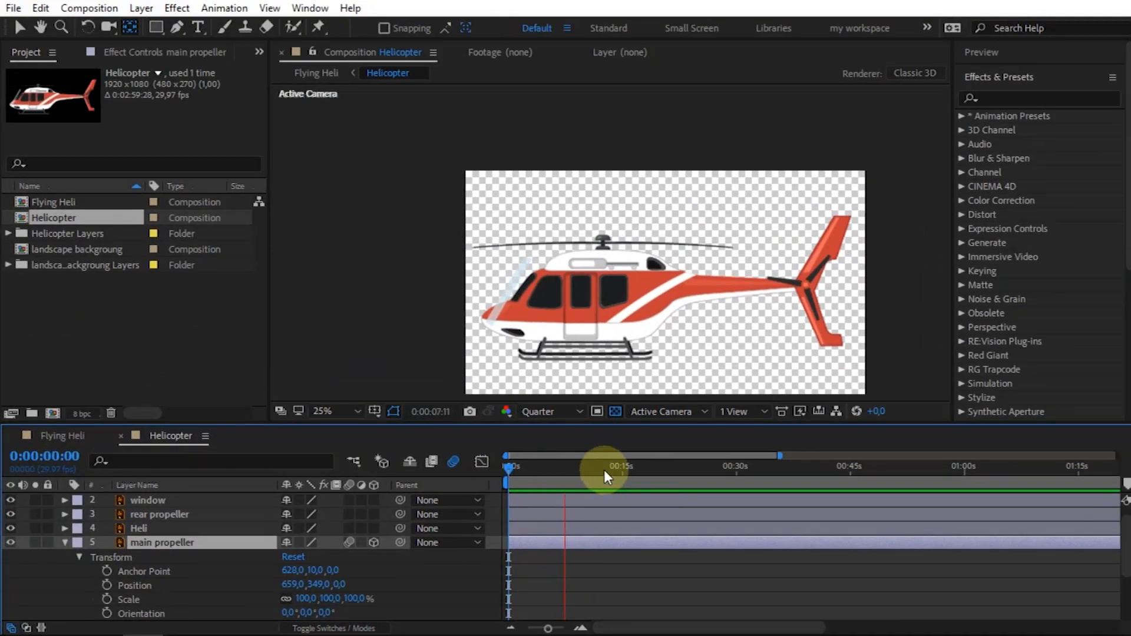
{"action": "key", "text": "space"}
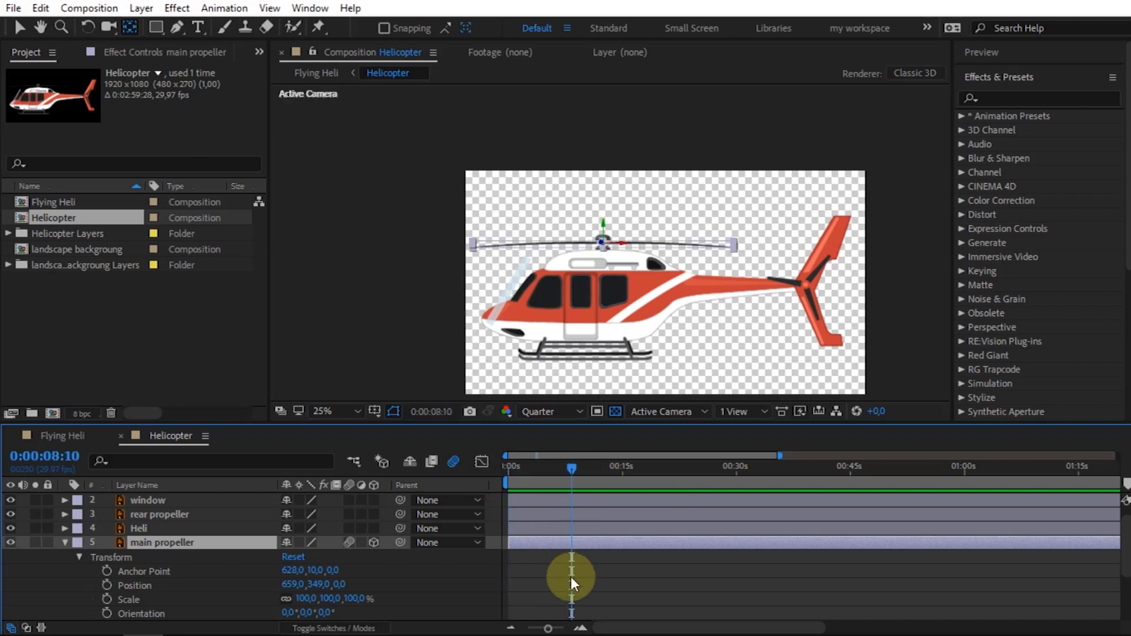
Step: Set the main propeller's Y Rotation to -2000 revolutions at 0:02:50:00
{"action": "scroll", "coordinate": [571, 577], "scroll_direction": "down", "scroll_amount": 3}
{"action": "left_click", "coordinate": [53, 457]}
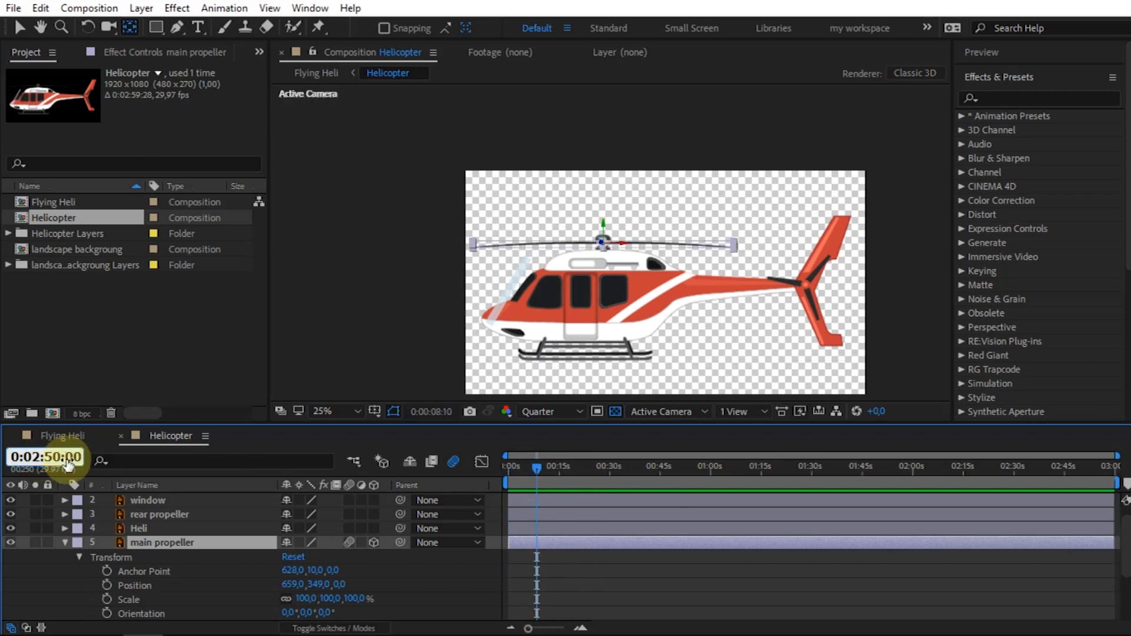
{"action": "type", "text": "0:02:50:00"}
{"action": "key", "text": "Return"}
{"action": "scroll", "coordinate": [172, 567], "scroll_direction": "down", "scroll_amount": 2}
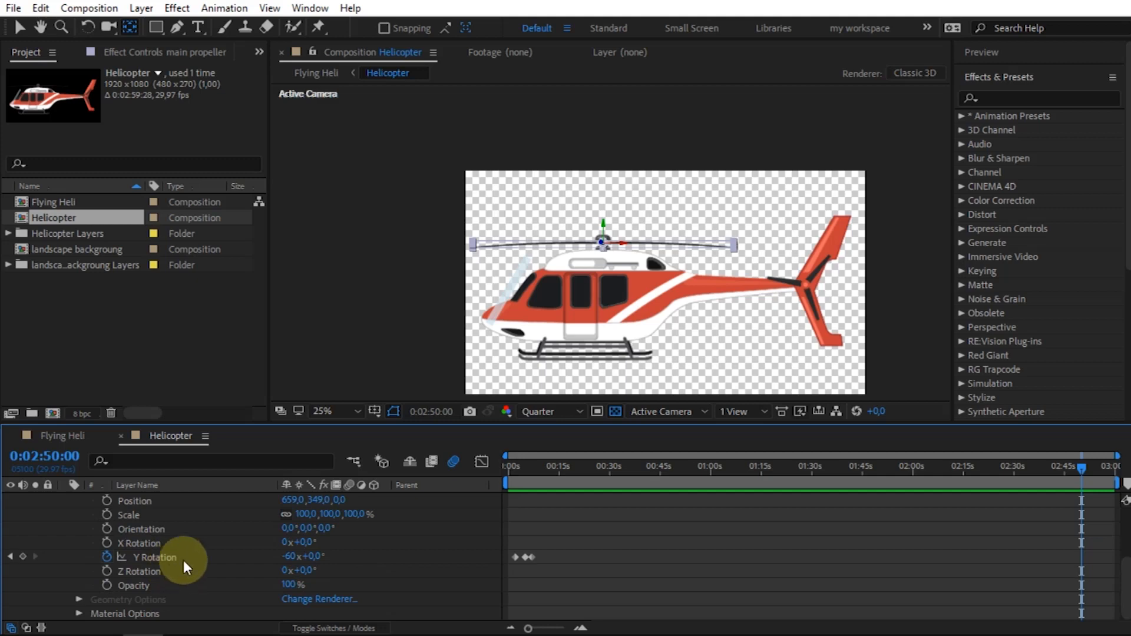
{"action": "left_click", "coordinate": [287, 556]}
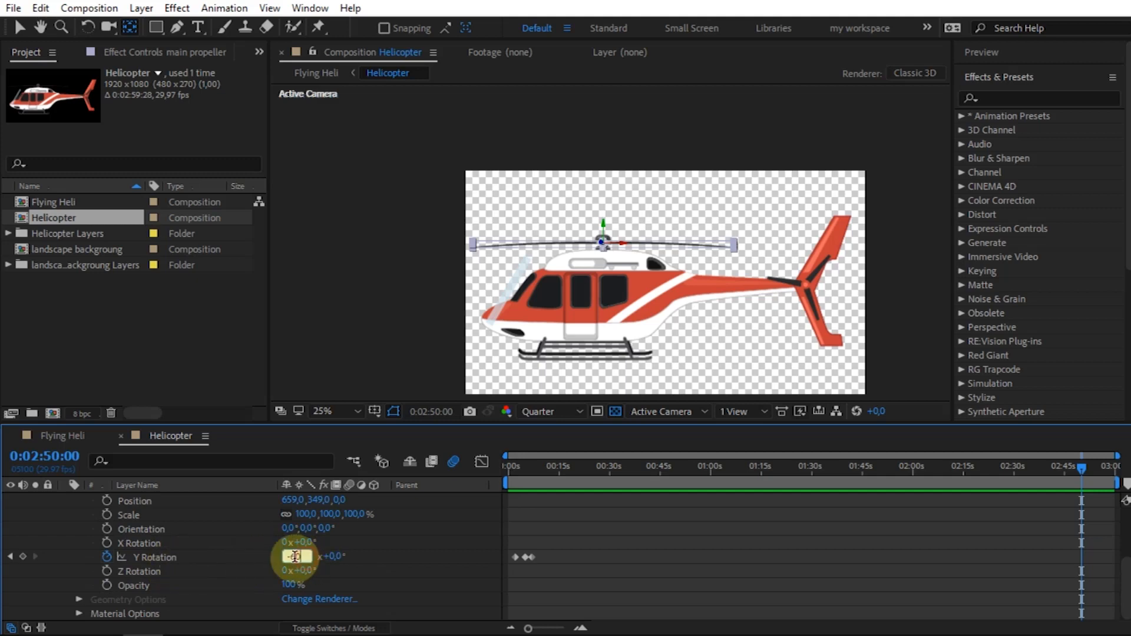
{"action": "type", "text": "-2000"}
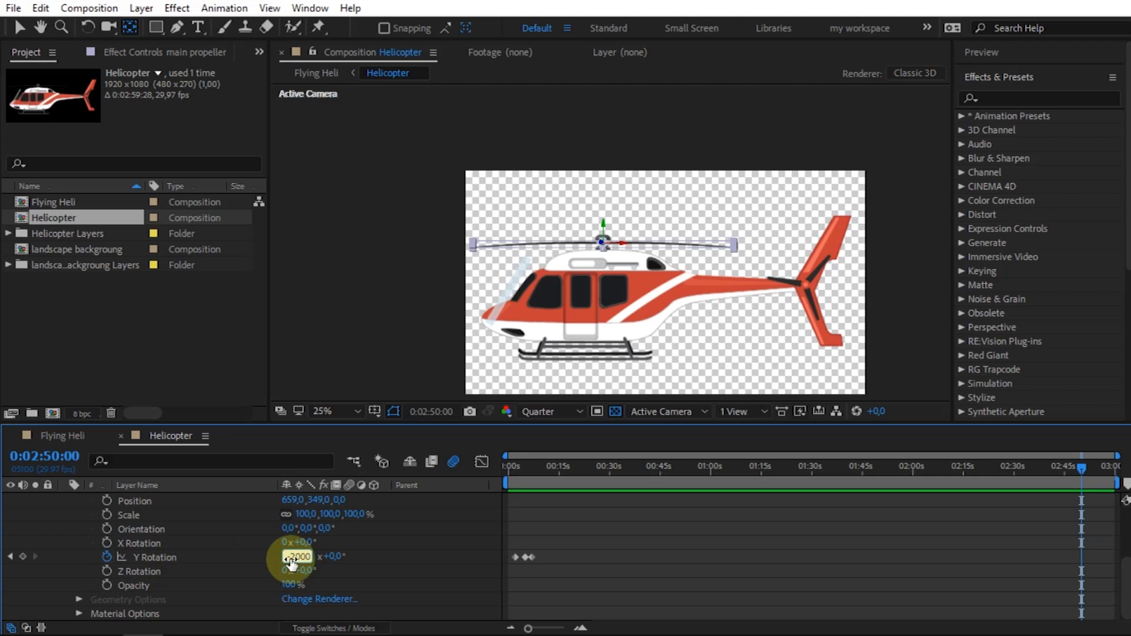
{"action": "key", "text": "Return"}
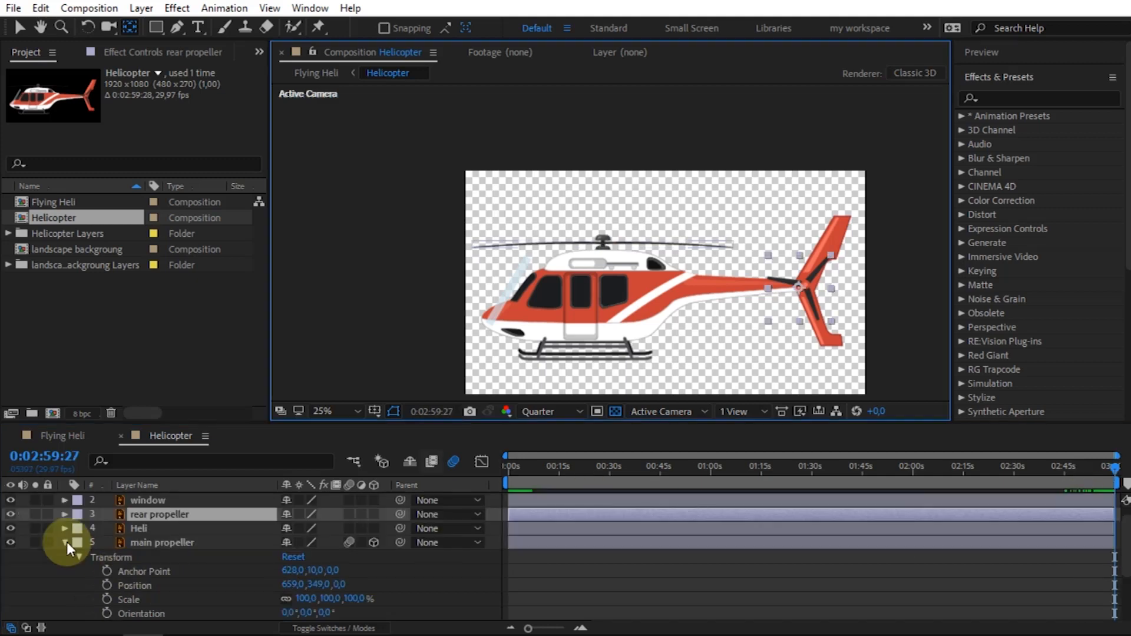
Step: Show the rear propeller's Rotation property and move the layer's anchor point onto the propeller hub
{"action": "left_click", "coordinate": [65, 542]}
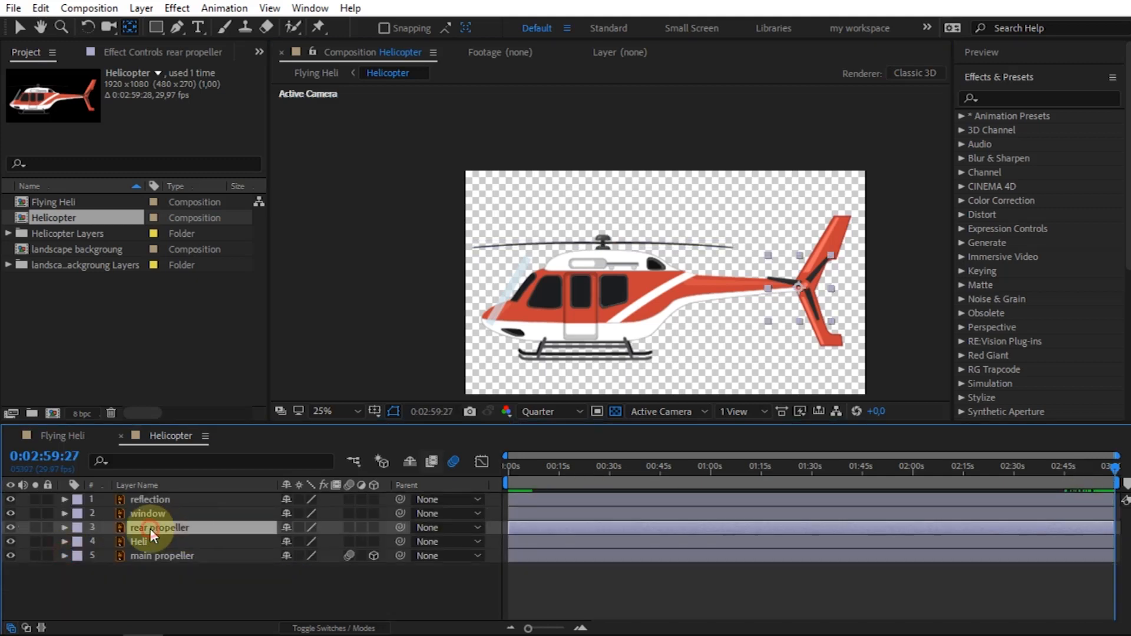
{"action": "key", "text": "r"}
{"action": "scroll", "coordinate": [797, 349], "scroll_direction": "up", "scroll_amount": 2}
{"action": "left_click_drag", "start_coordinate": [797, 348], "coordinate": [344, 360]}
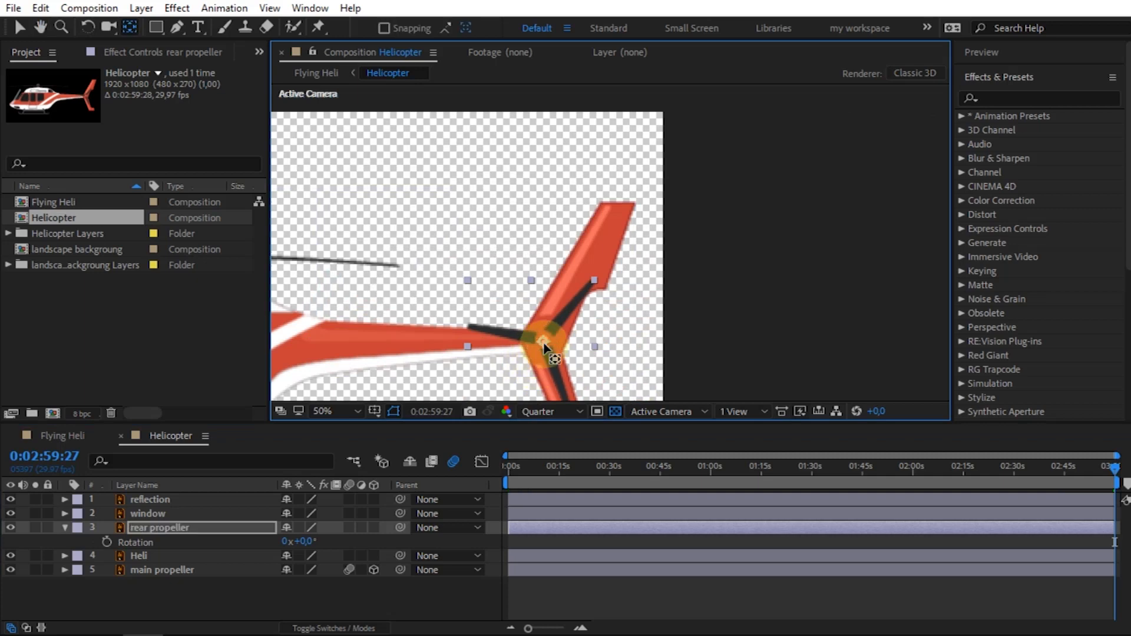
Step: Reveal the main propeller's keyframes and add the rear propeller's first Rotation keyframe at 0:00:02:00
{"action": "left_click", "coordinate": [140, 556]}
{"action": "left_click", "coordinate": [148, 528]}
{"action": "left_click", "coordinate": [145, 570]}
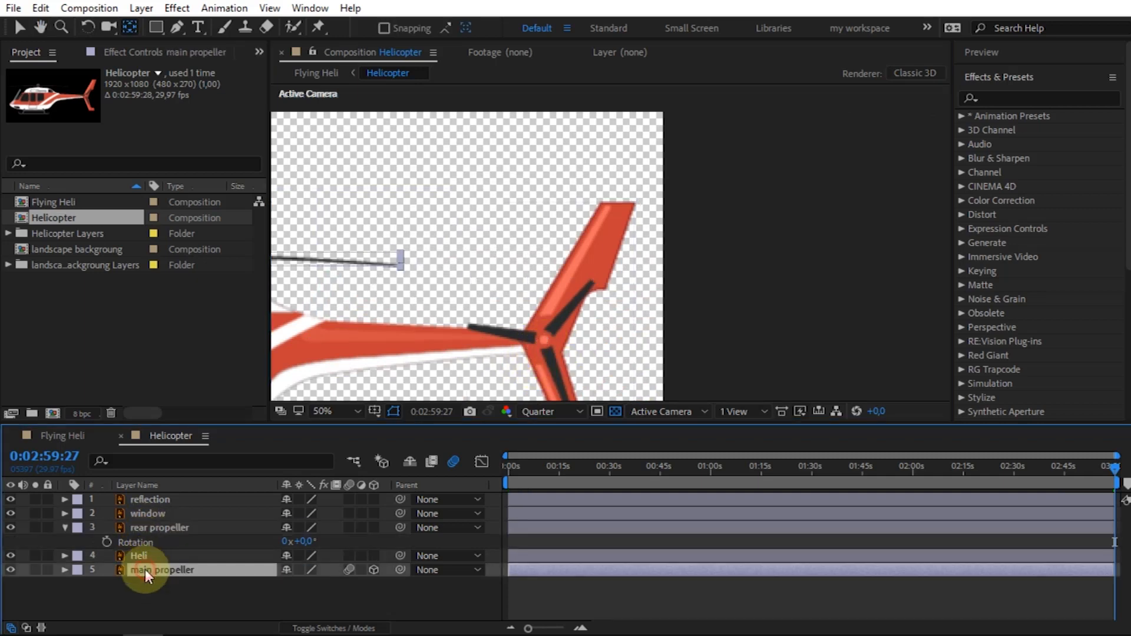
{"action": "key", "text": "u"}
{"action": "left_click", "coordinate": [514, 469]}
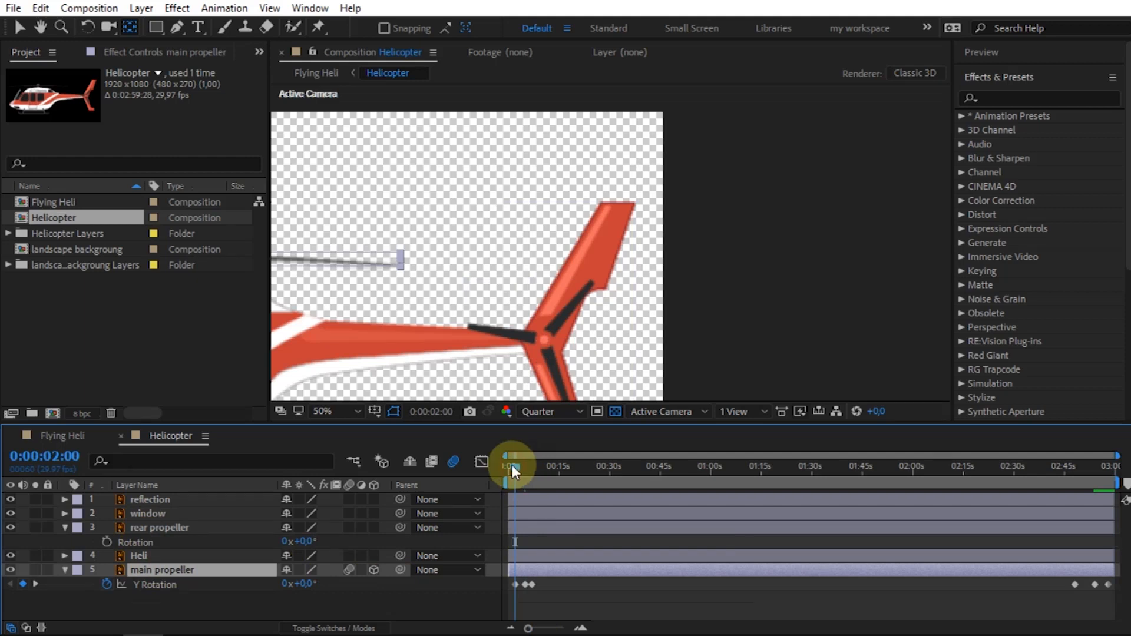
{"action": "left_click", "coordinate": [107, 542]}
{"action": "left_click", "coordinate": [524, 469]}
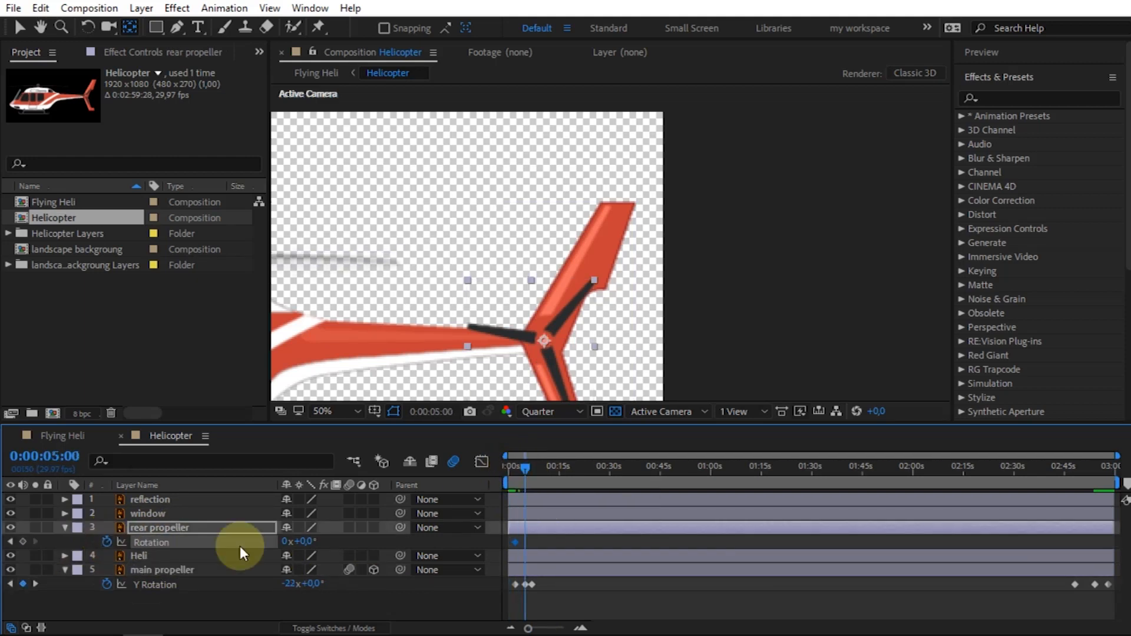
{"action": "left_click", "coordinate": [306, 541]}
{"action": "type", "text": "10"}
{"action": "key", "text": "Return"}
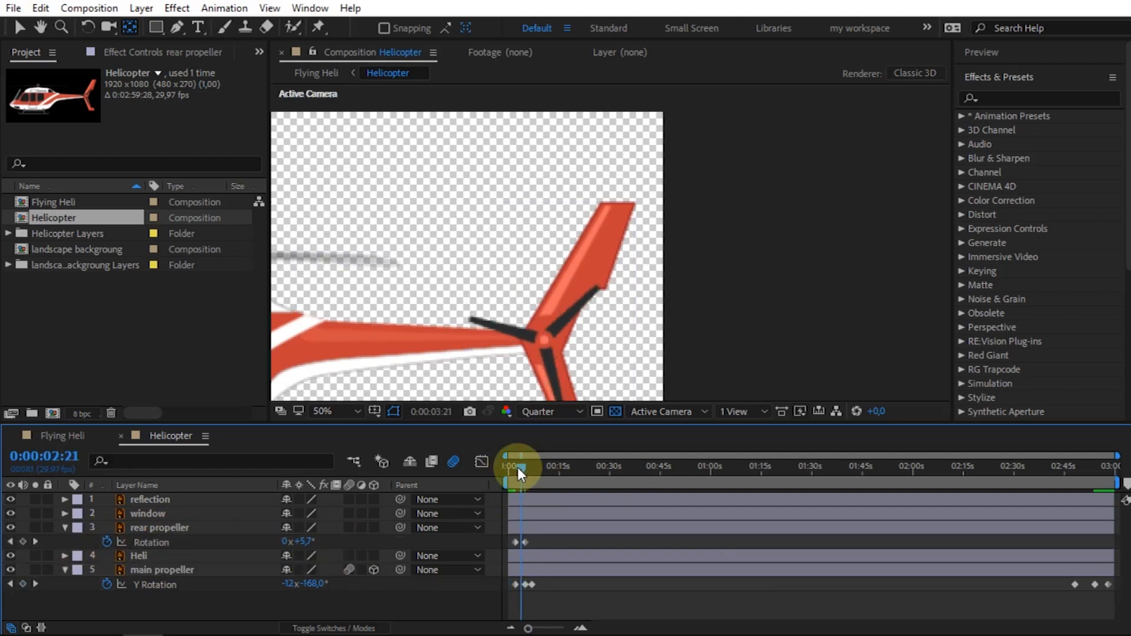
{"action": "mouse_move", "coordinate": [518, 467]}
{"action": "left_mouse_down"}
{"action": "mouse_move", "coordinate": [533, 469]}
{"action": "mouse_move", "coordinate": [517, 468]}
{"action": "left_mouse_up"}
{"action": "left_click", "coordinate": [304, 541]}
{"action": "key", "text": "Return"}
{"action": "key", "text": "space"}
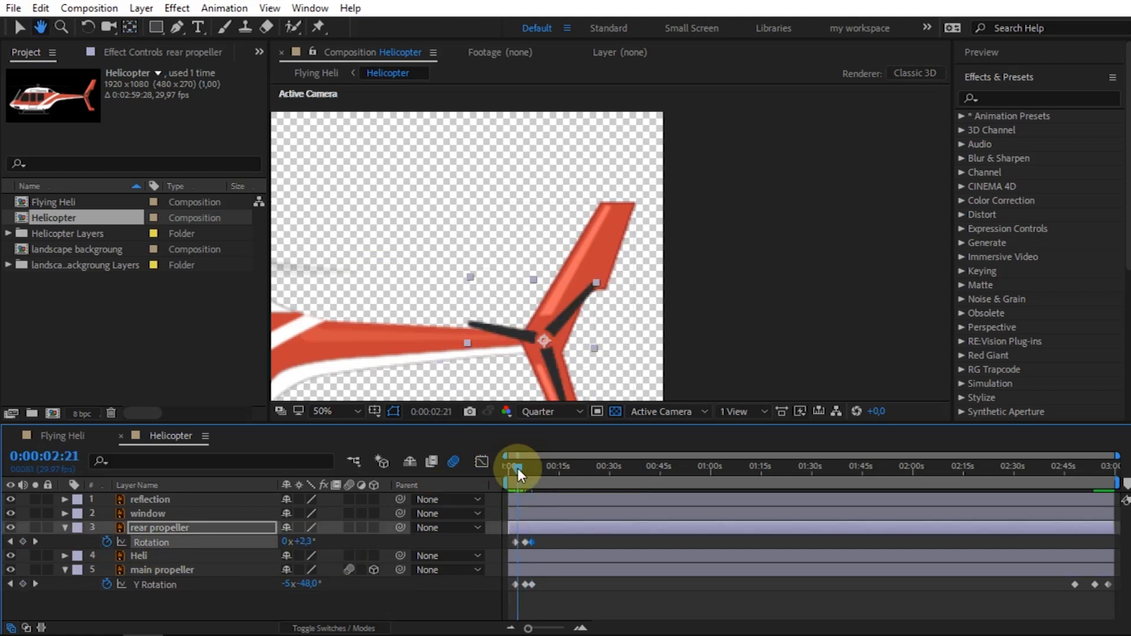
{"action": "key", "text": "ctrl+z"}
{"action": "key", "text": "ctrl+z"}
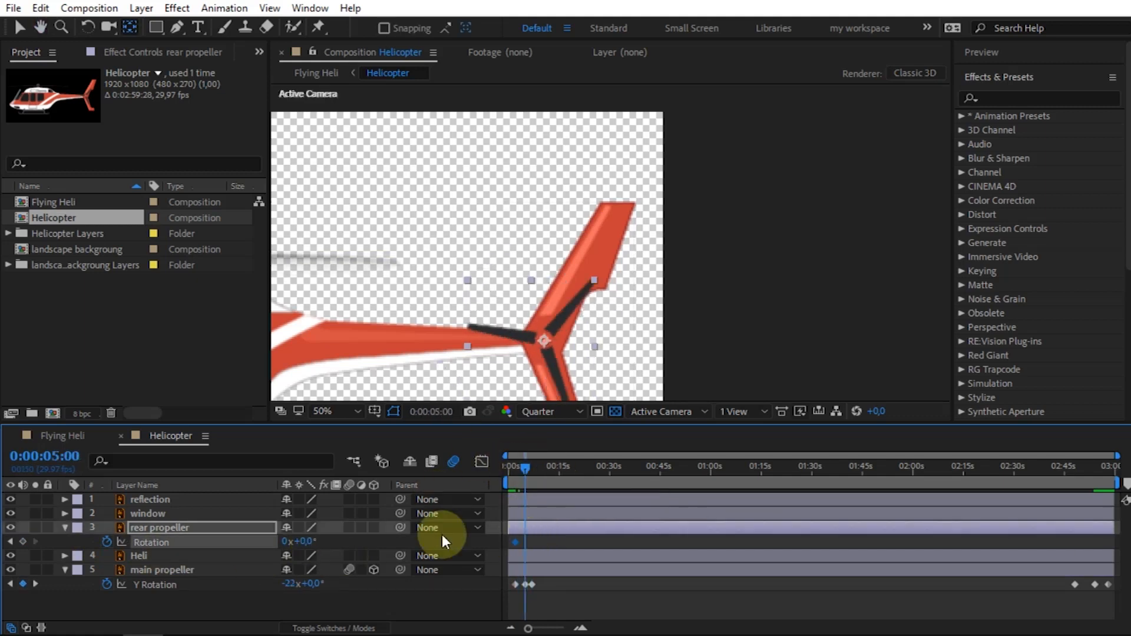
Step: Set the rear propeller's Rotation to 10 revolutions at 0:00:05:00 and to 30 revolutions at 0:00:07:00
{"action": "left_click", "coordinate": [281, 541]}
{"action": "key", "text": "Return"}
{"action": "left_click_drag", "start_coordinate": [524, 467], "coordinate": [532, 467]}
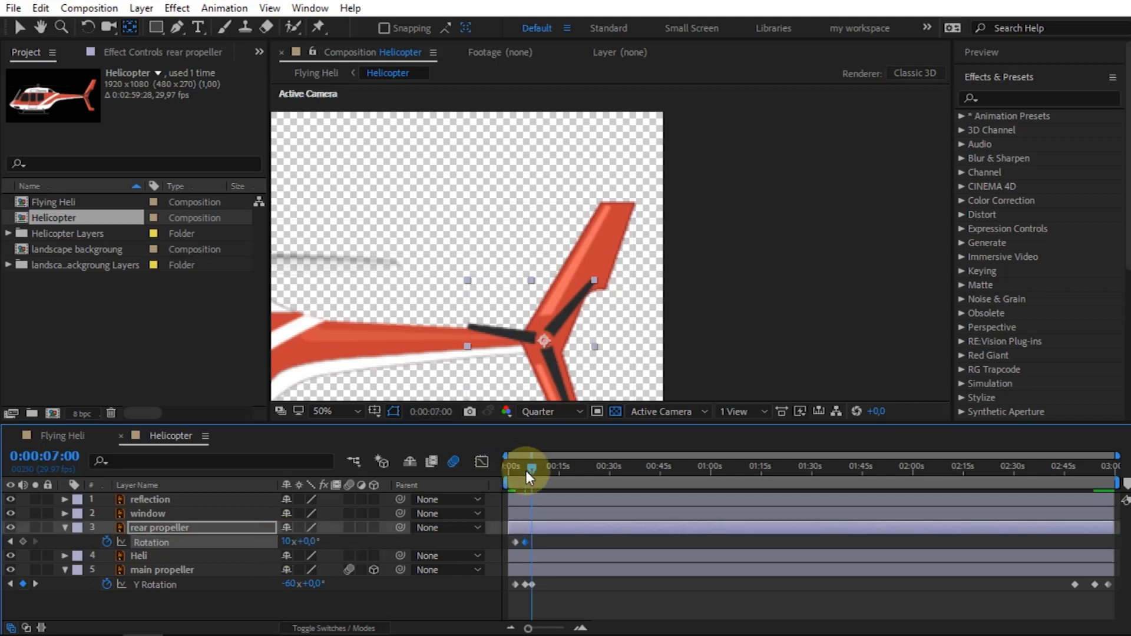
{"action": "type", "text": "30"}
{"action": "key", "text": "Return"}
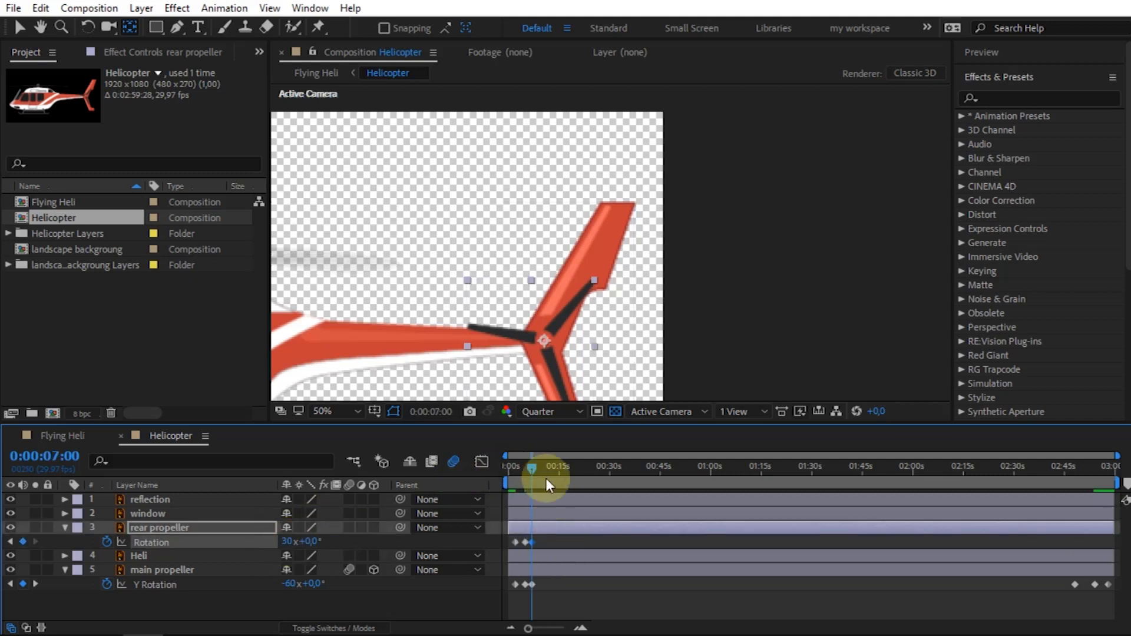
Step: Set the rear propeller's Rotation to 1000 revolutions at the main propeller's first keyframe near the end, and to 0 at 0:02:57:27
{"action": "left_click_drag", "start_coordinate": [528, 467], "coordinate": [1075, 469]}
{"action": "left_click", "coordinate": [24, 541]}
{"action": "left_click", "coordinate": [287, 540]}
{"action": "type", "text": "1000"}
{"action": "key", "text": "Return"}
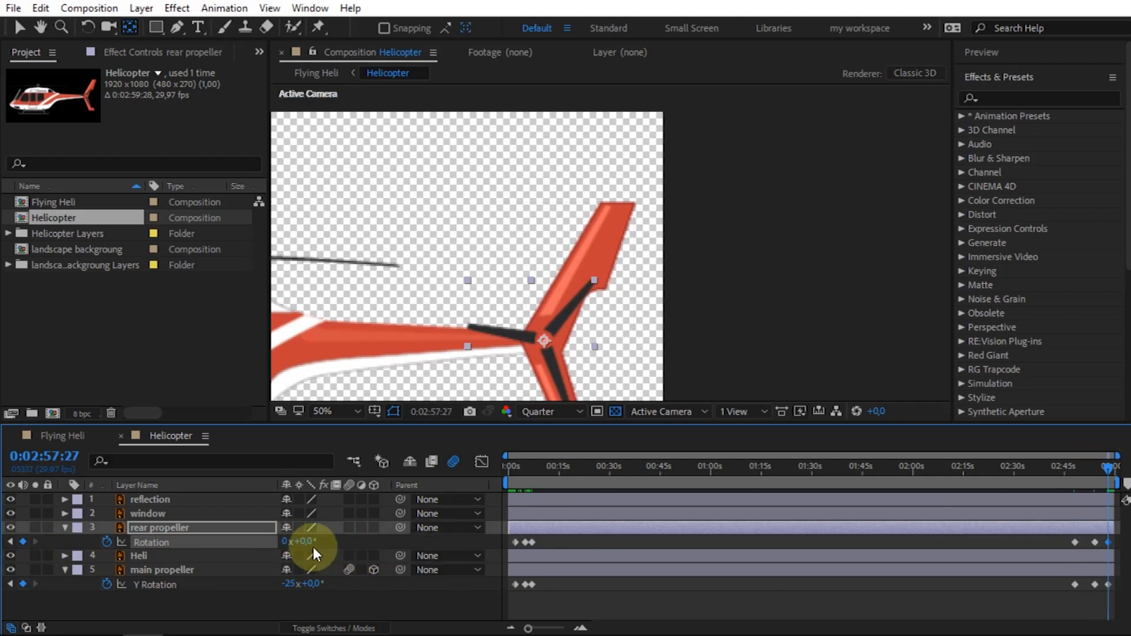
Step: Enable motion blur for the rear propeller layer
{"action": "left_click", "coordinate": [152, 526]}
{"action": "left_click", "coordinate": [351, 527]}
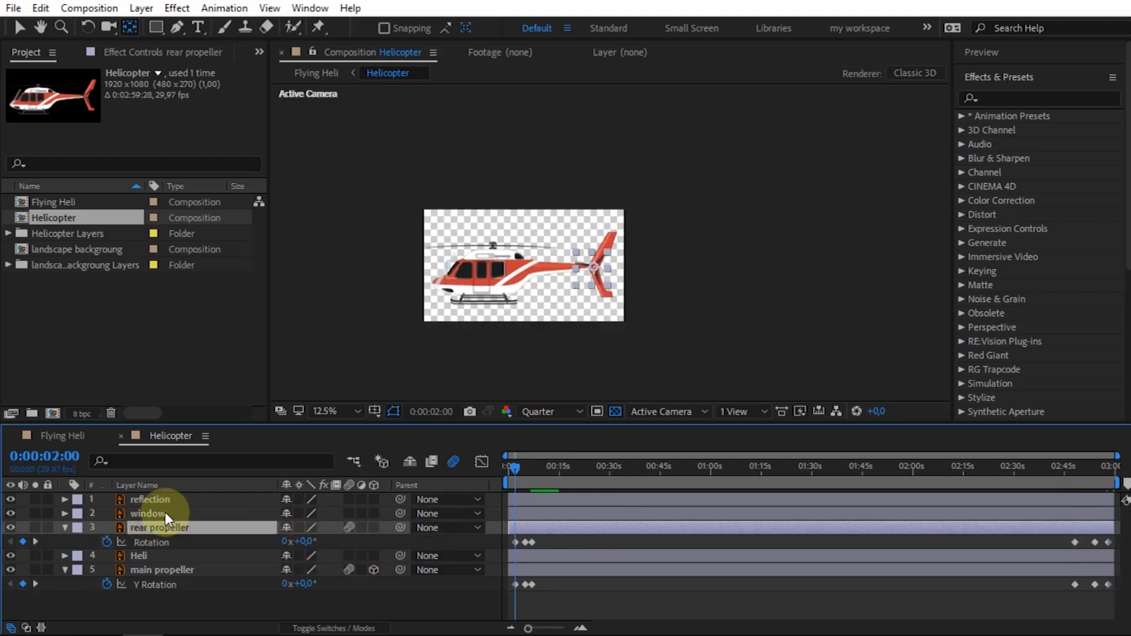
Step: Add a Position keyframe to the reflection layer at 0:00:08:01
{"action": "left_click", "coordinate": [165, 512]}
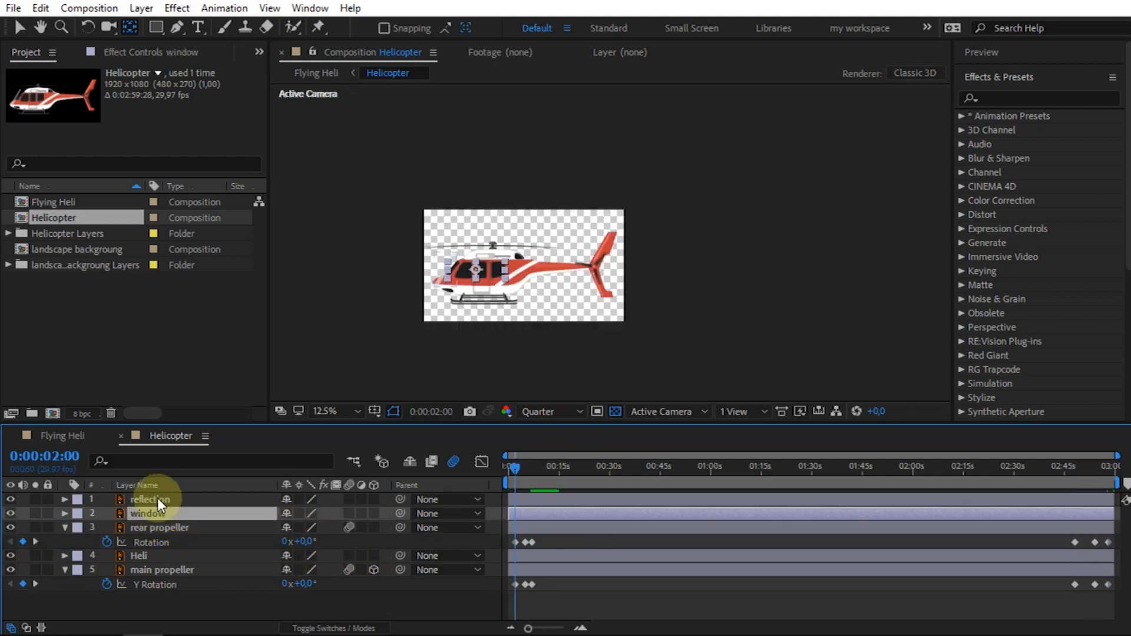
{"action": "left_click", "coordinate": [161, 497]}
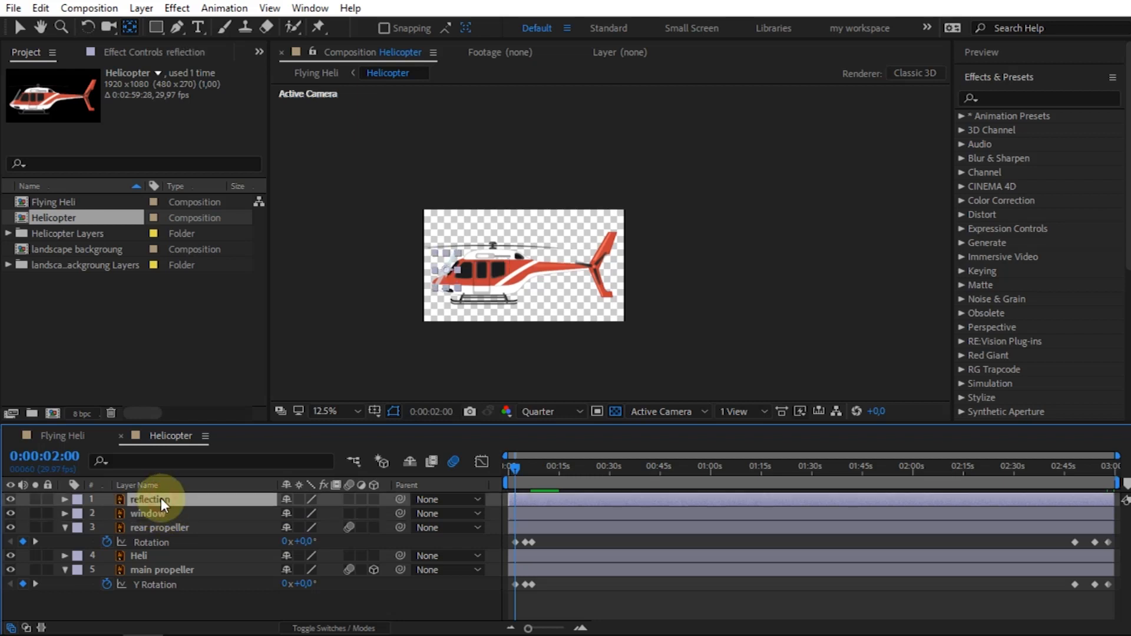
{"action": "scroll", "coordinate": [427, 316], "scroll_direction": "up", "scroll_amount": 1}
{"action": "key", "text": "space"}
{"action": "left_click_drag", "start_coordinate": [417, 319], "coordinate": [642, 324]}
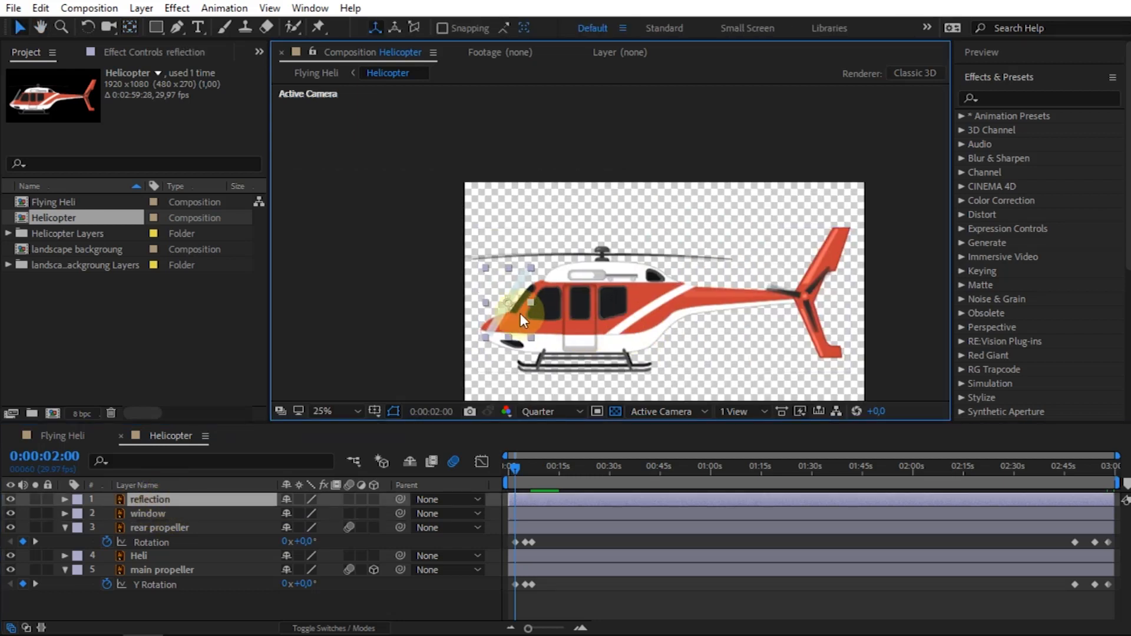
{"action": "left_click", "coordinate": [518, 464]}
{"action": "left_click_drag", "start_coordinate": [528, 628], "coordinate": [558, 628]}
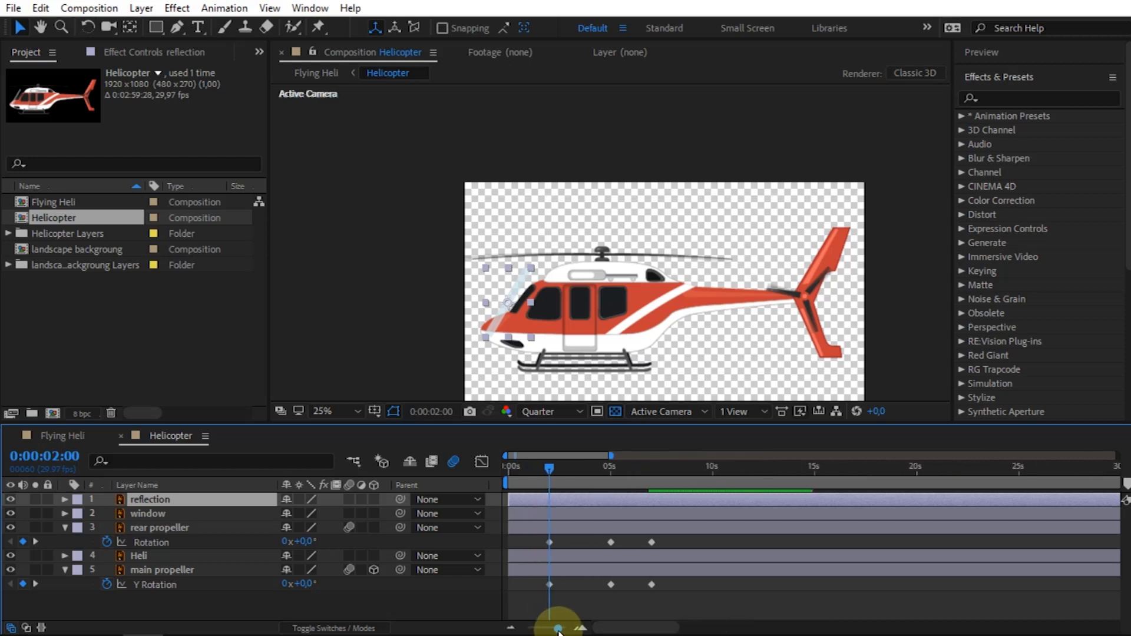
{"action": "left_click", "coordinate": [699, 472]}
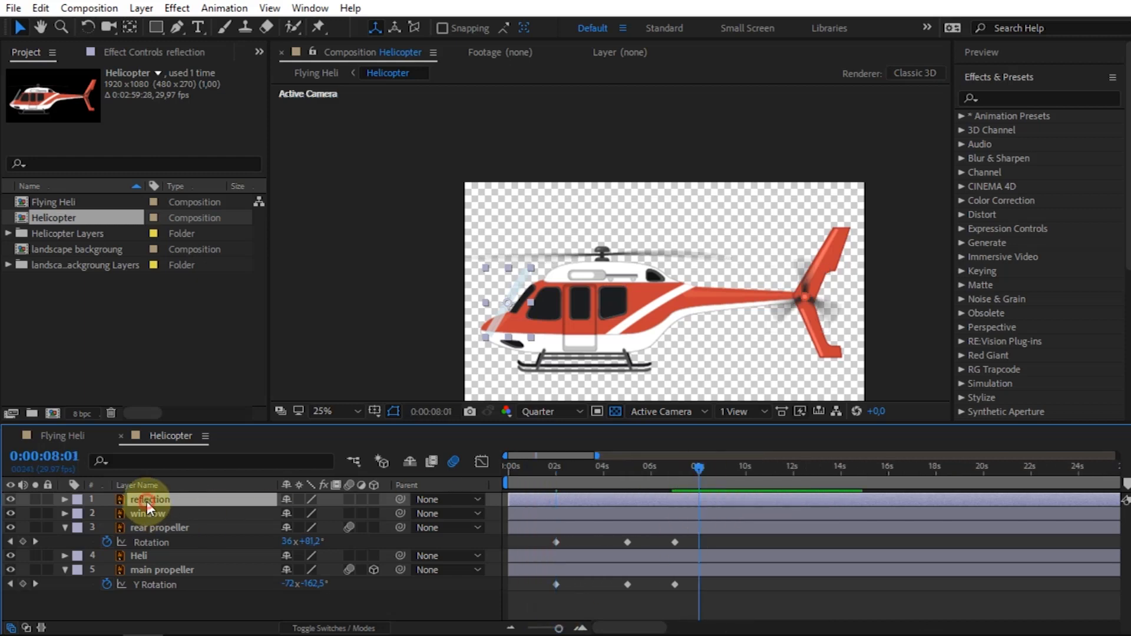
{"action": "key", "text": "alt+shift+p"}
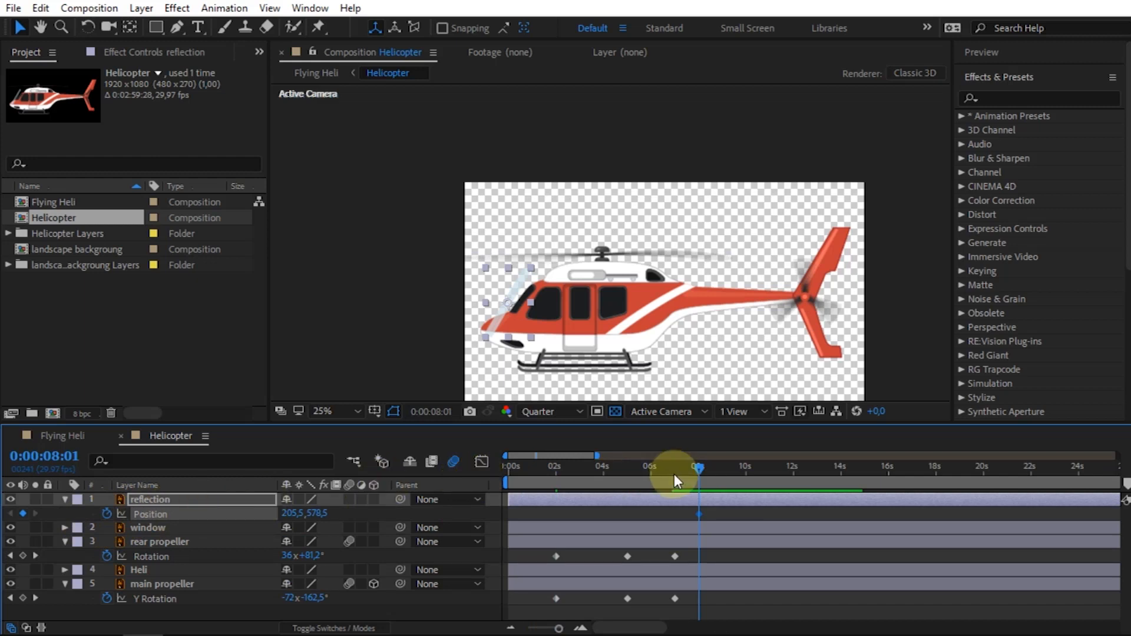
Step: Move the reflection past the rear window to about 897.5, 630.5 at 0:00:11:01, adding a second Position keyframe
{"action": "key", "text": "shift+Page_Down"}
{"action": "key", "text": "shift+Page_Down"}
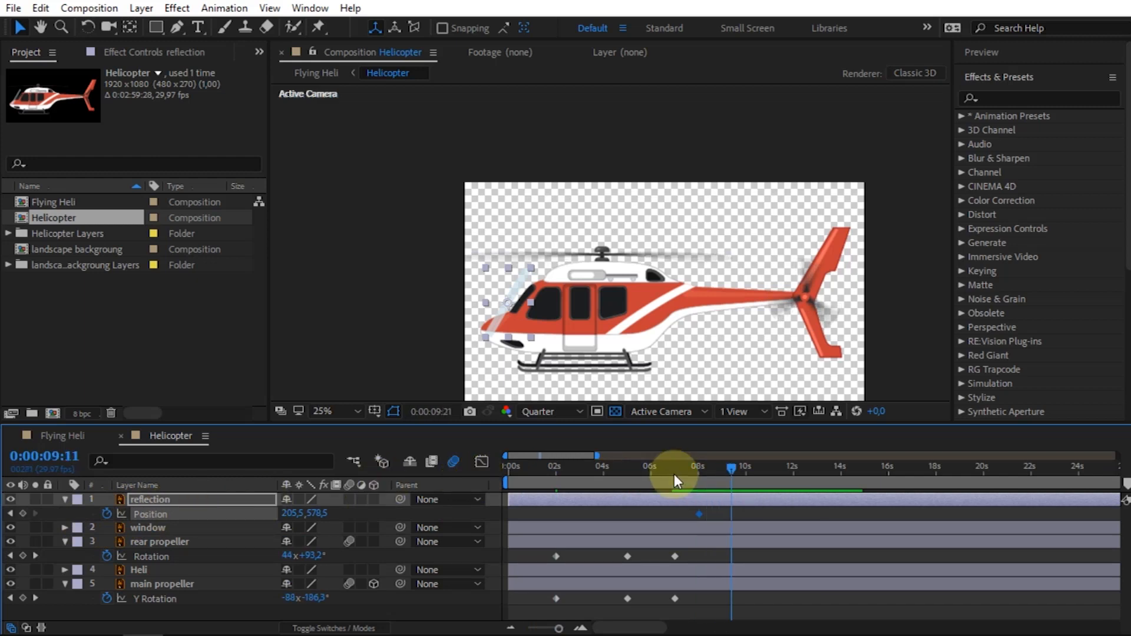
{"action": "left_click", "coordinate": [22, 514]}
{"action": "left_click_drag", "start_coordinate": [500, 313], "coordinate": [643, 325]}
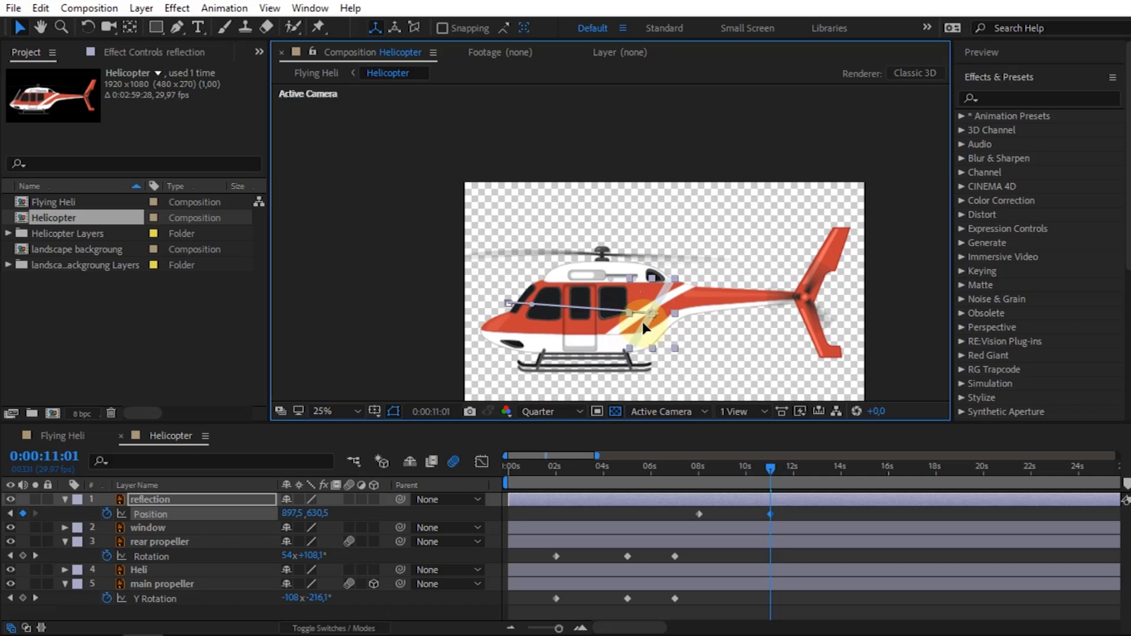
Step: Shift the reflection's start position at 0:00:08:01 to about 149.5, 566.5, ahead of the nose, and check the motion at 0:00:09:00
{"action": "left_click_drag", "start_coordinate": [733, 472], "coordinate": [701, 469]}
{"action": "left_click_drag", "start_coordinate": [493, 317], "coordinate": [482, 314]}
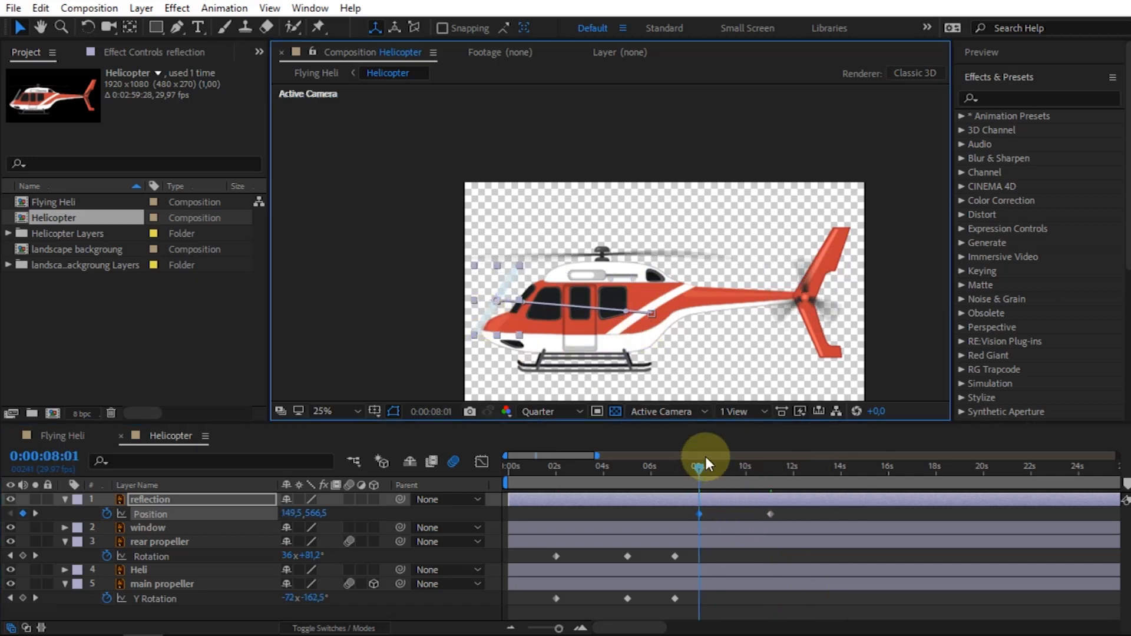
{"action": "left_click", "coordinate": [722, 468]}
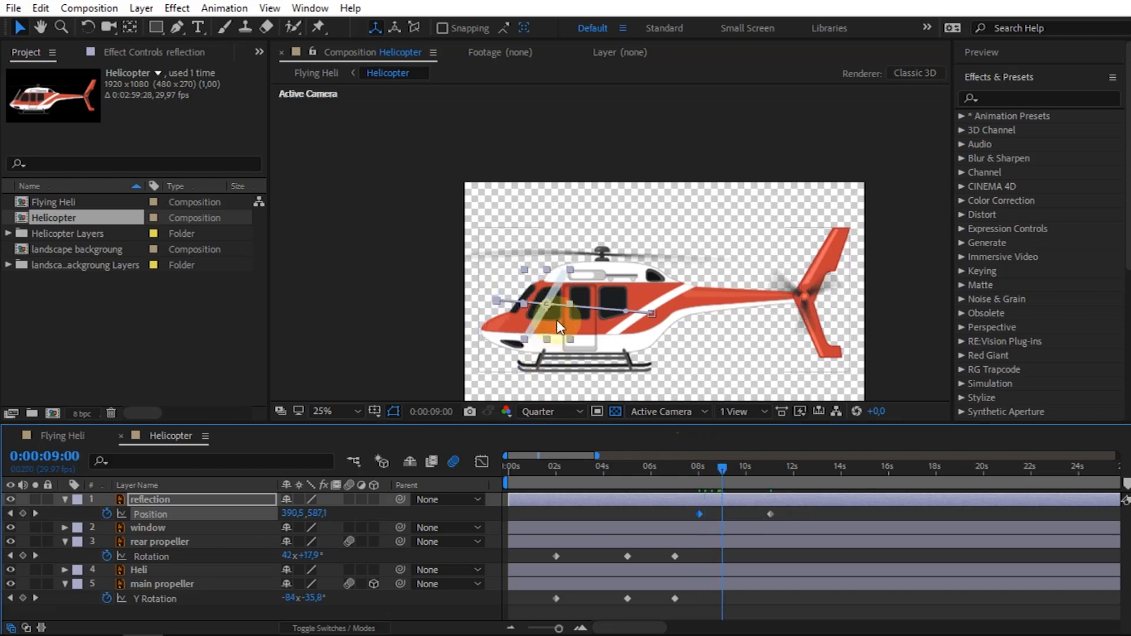
Step: Duplicate the window layer and place the copy directly above the reflection layer
{"action": "left_click", "coordinate": [151, 527]}
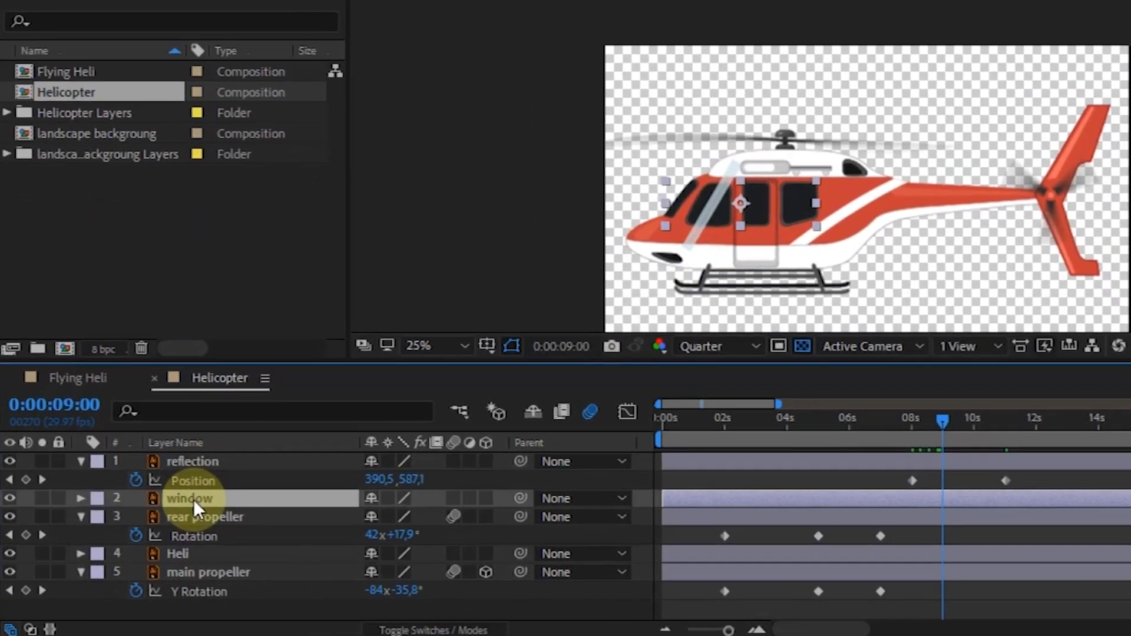
{"action": "key", "text": "ctrl+d"}
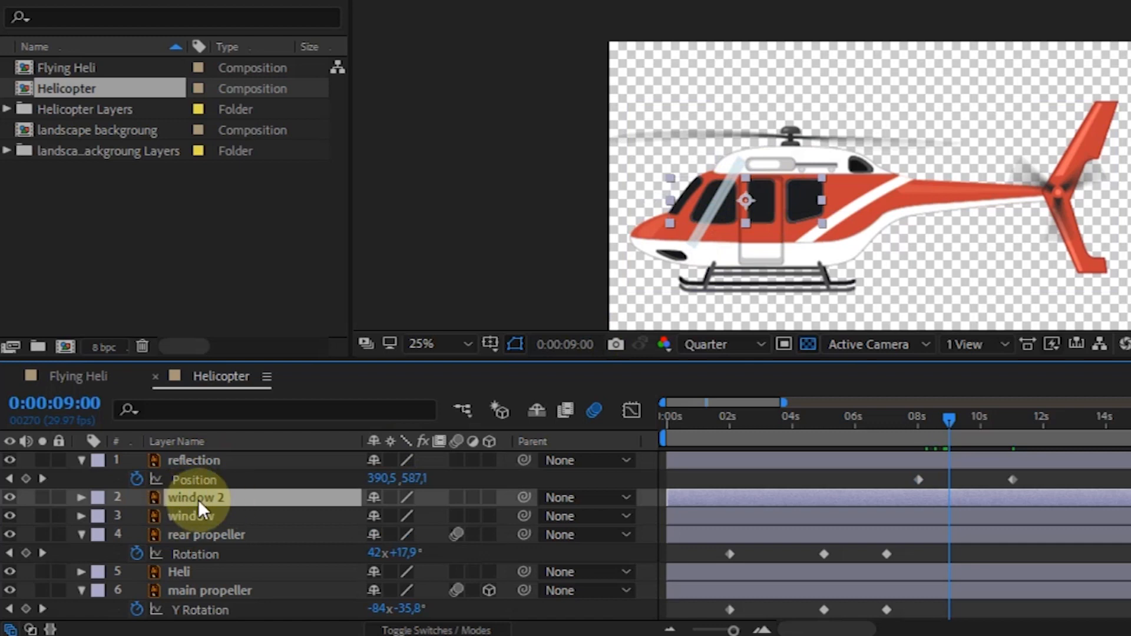
{"action": "left_click_drag", "start_coordinate": [209, 480], "coordinate": [210, 458]}
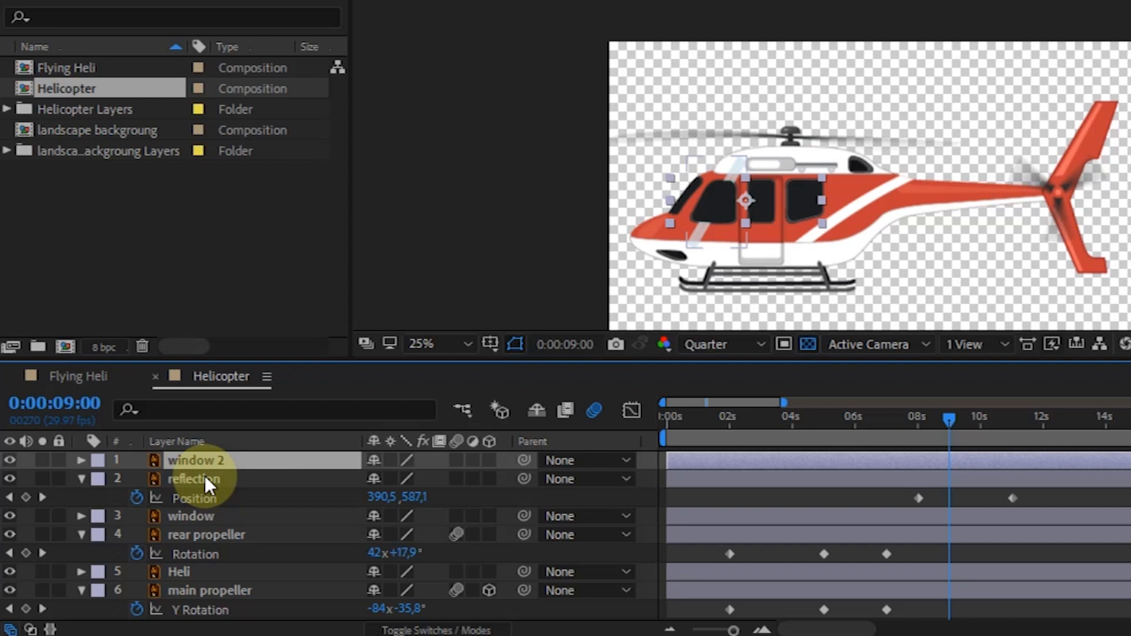
Step: Set the reflection layer's track matte to Alpha Matte "window 2" and scrub through its movement
{"action": "left_click", "coordinate": [204, 477]}
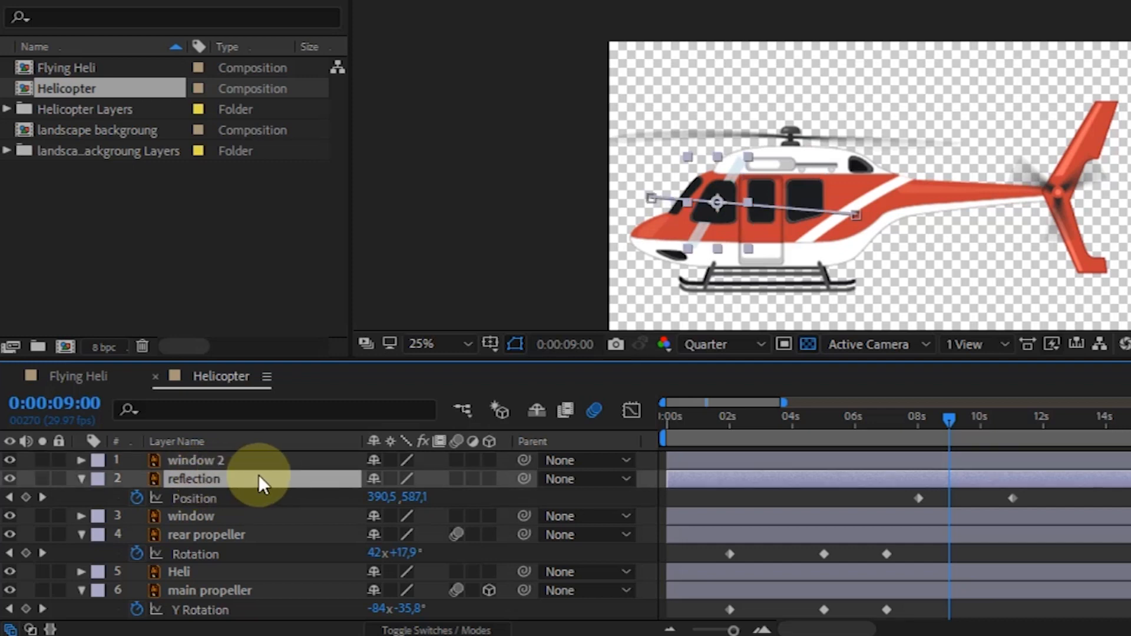
{"action": "left_click", "coordinate": [30, 629]}
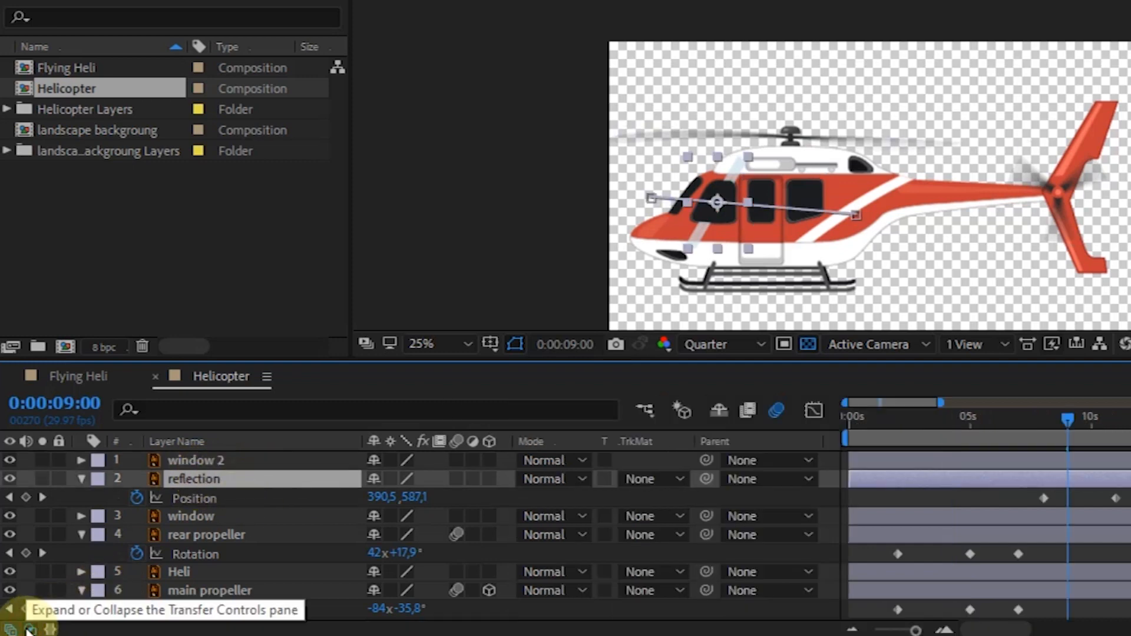
{"action": "left_click", "coordinate": [641, 478]}
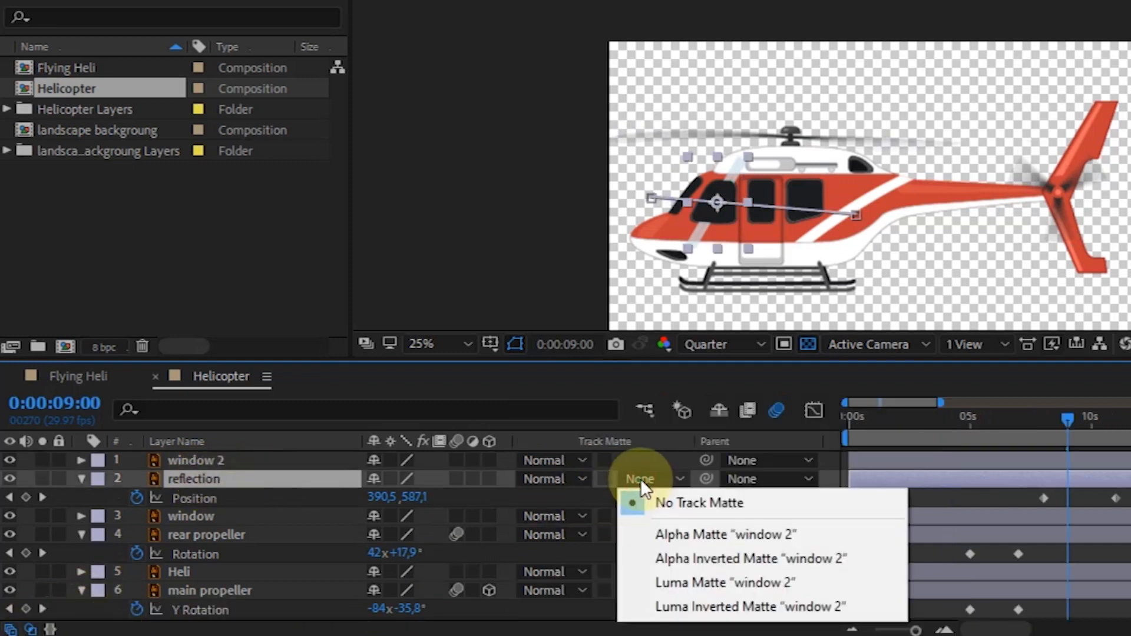
{"action": "left_click", "coordinate": [704, 534]}
{"action": "left_click_drag", "start_coordinate": [1072, 431], "coordinate": [1108, 422]}
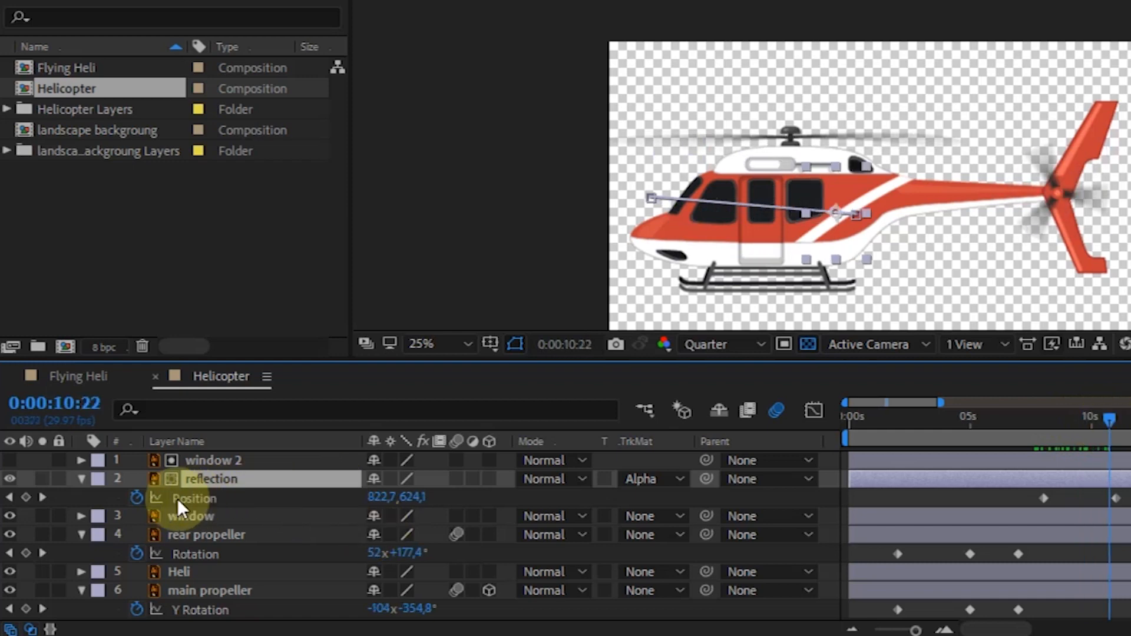
Step: Add the expression loopOut() to the reflection layer's Position so its sweep repeats
{"action": "left_click", "coordinate": [137, 498], "text": "alt"}
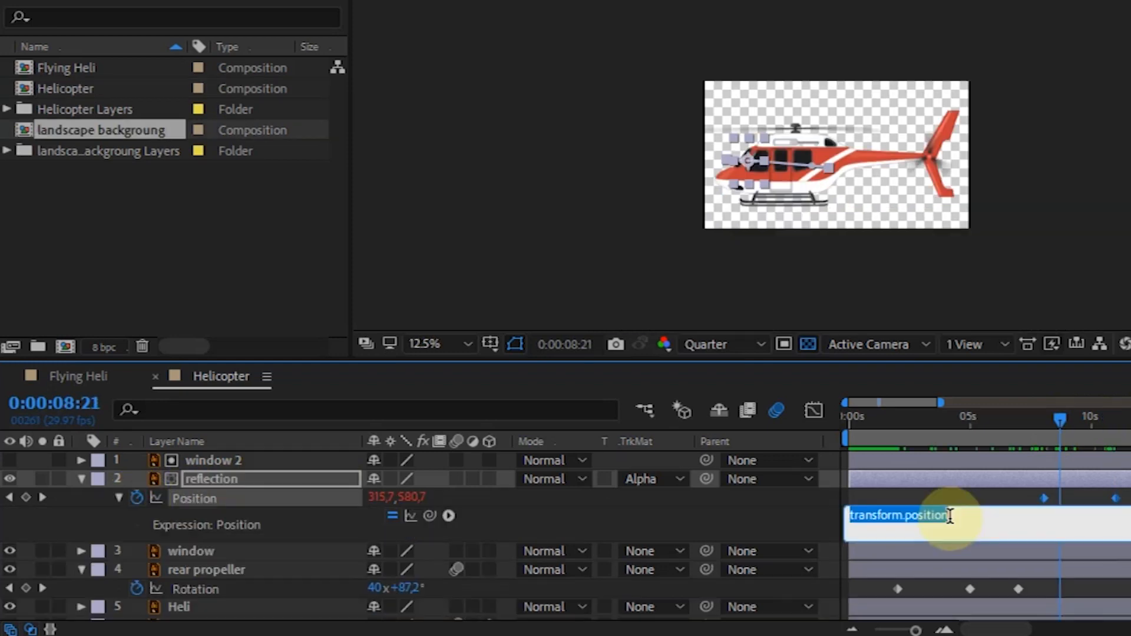
{"action": "type", "text": "LoopOu"}
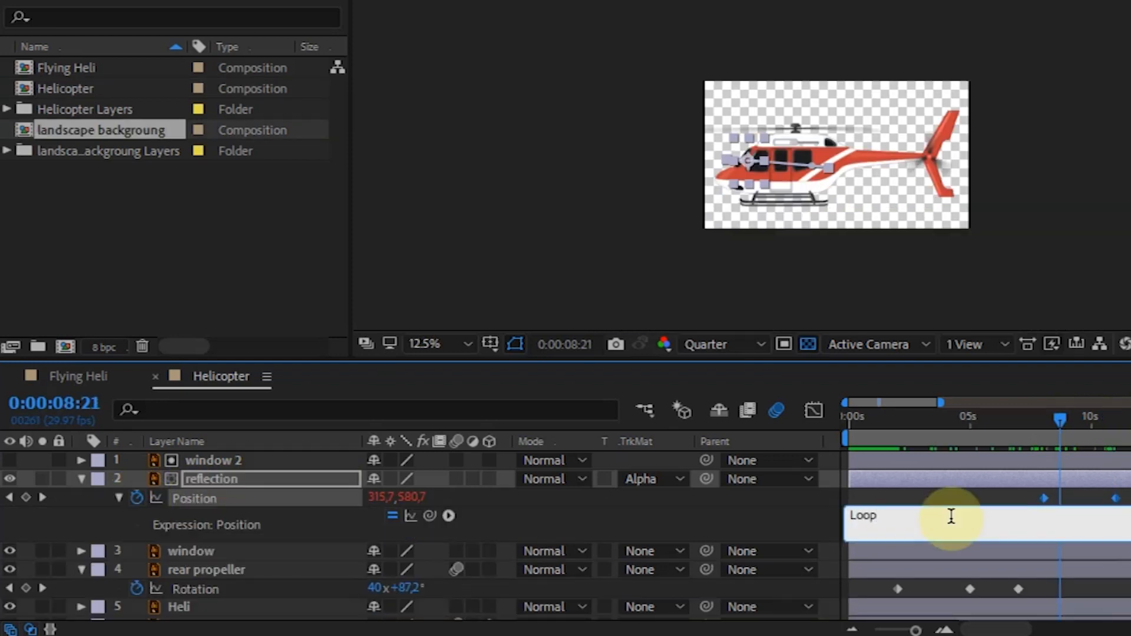
{"action": "type", "text": "t ("}
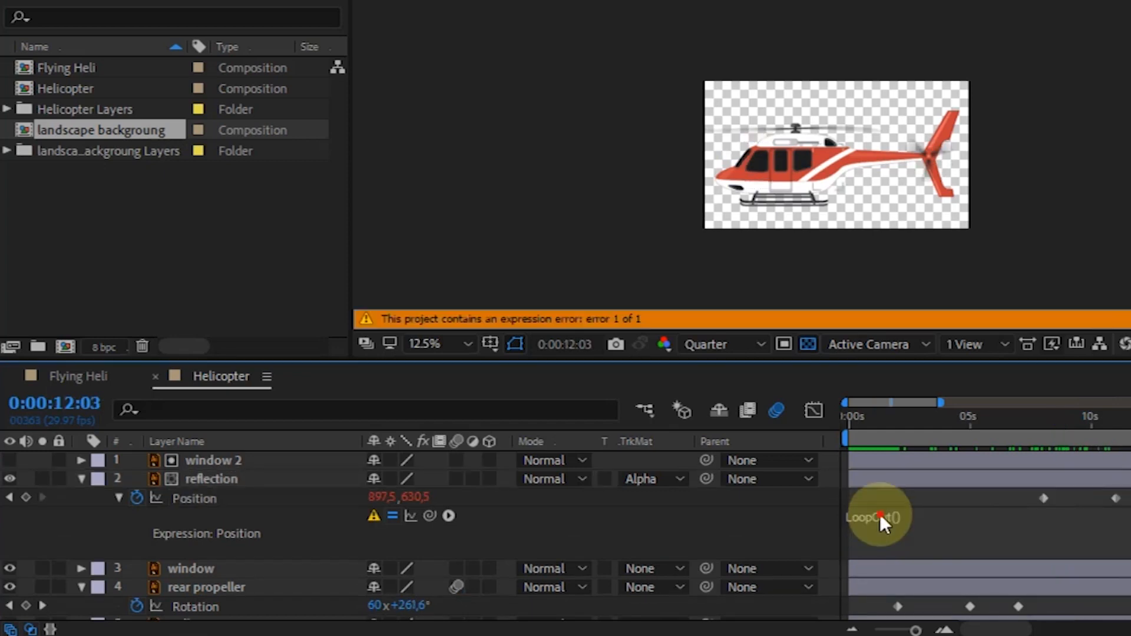
{"action": "left_click", "coordinate": [879, 514]}
{"action": "left_click_drag", "start_coordinate": [855, 515], "coordinate": [846, 515]}
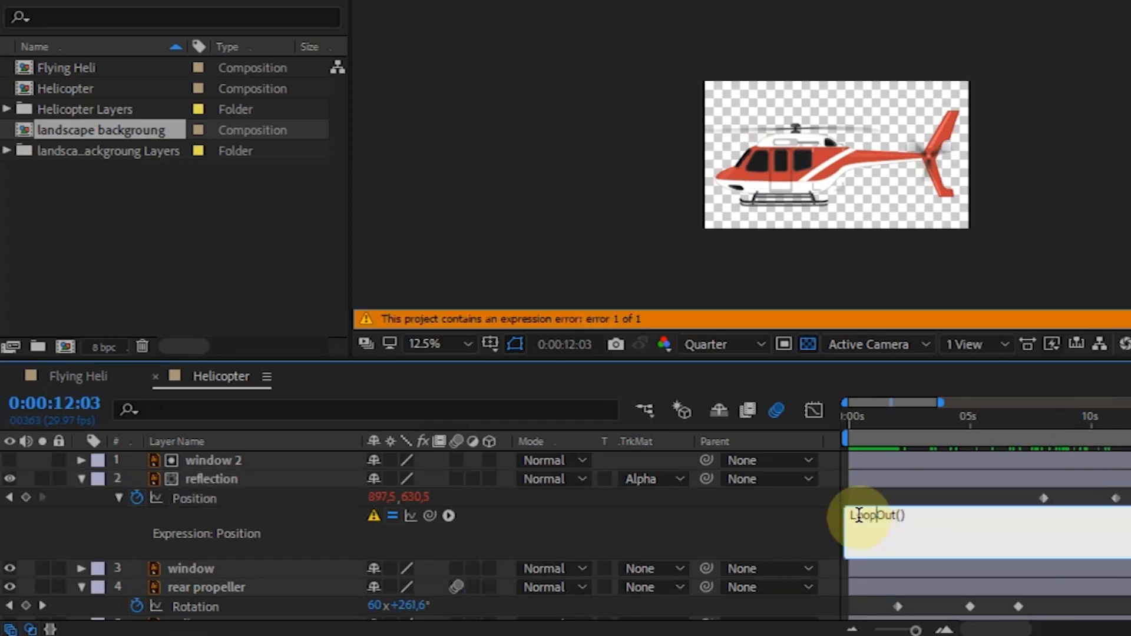
{"action": "type", "text": "l"}
{"action": "left_click", "coordinate": [961, 498]}
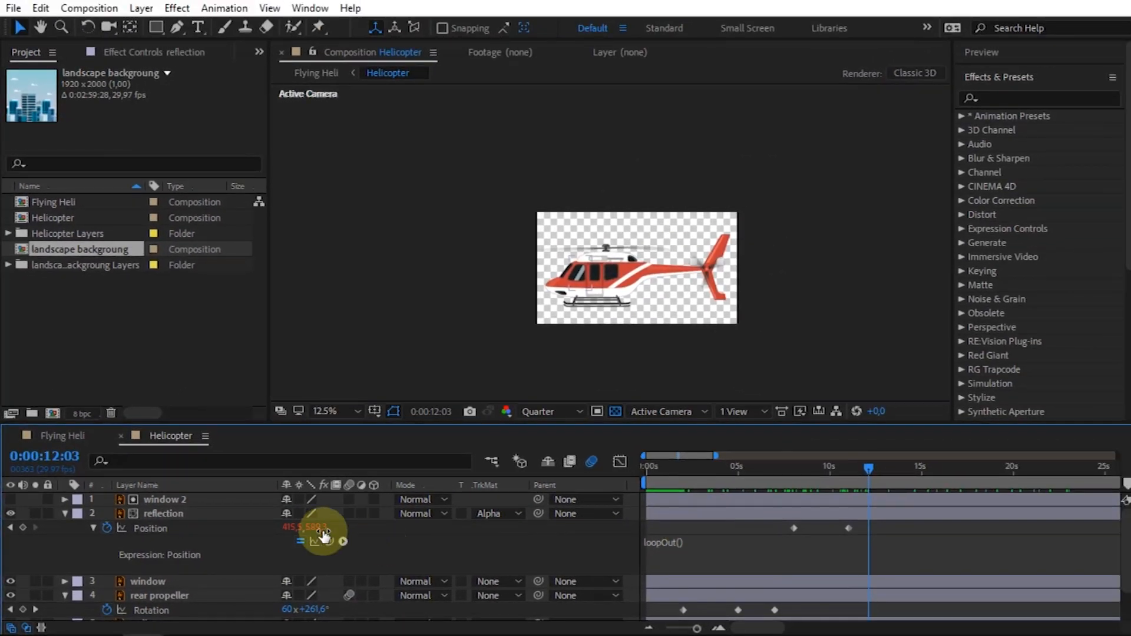
Step: In the Flying Heli composition, add the landscape backgroung composition as a layer beneath Helicopter
{"action": "left_click", "coordinate": [61, 436]}
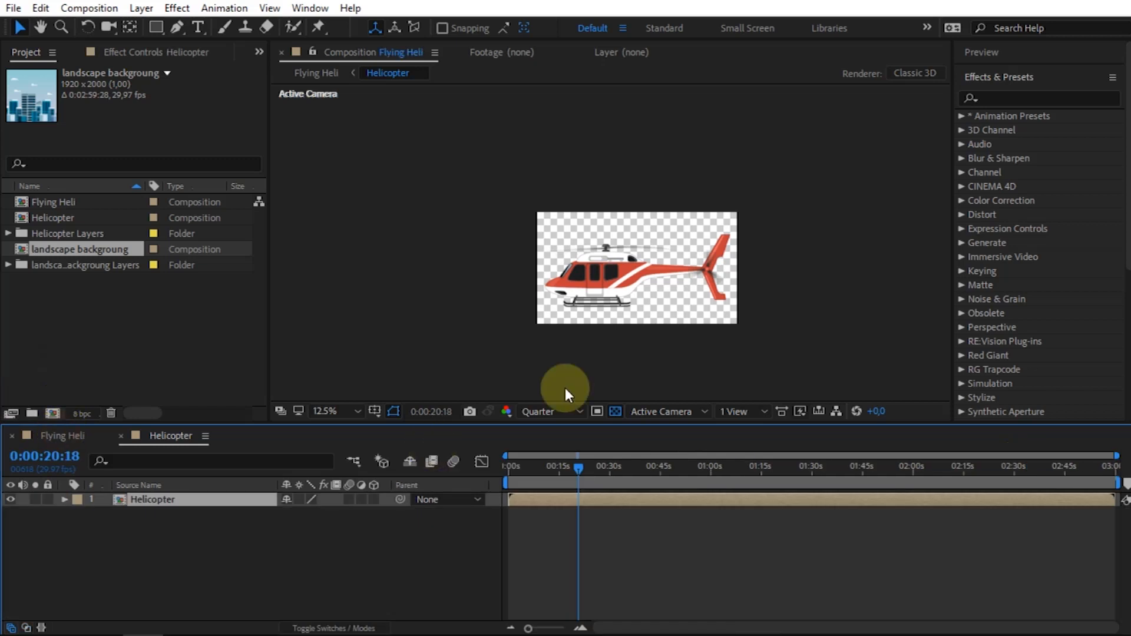
{"action": "left_click", "coordinate": [210, 340]}
{"action": "left_click", "coordinate": [58, 218]}
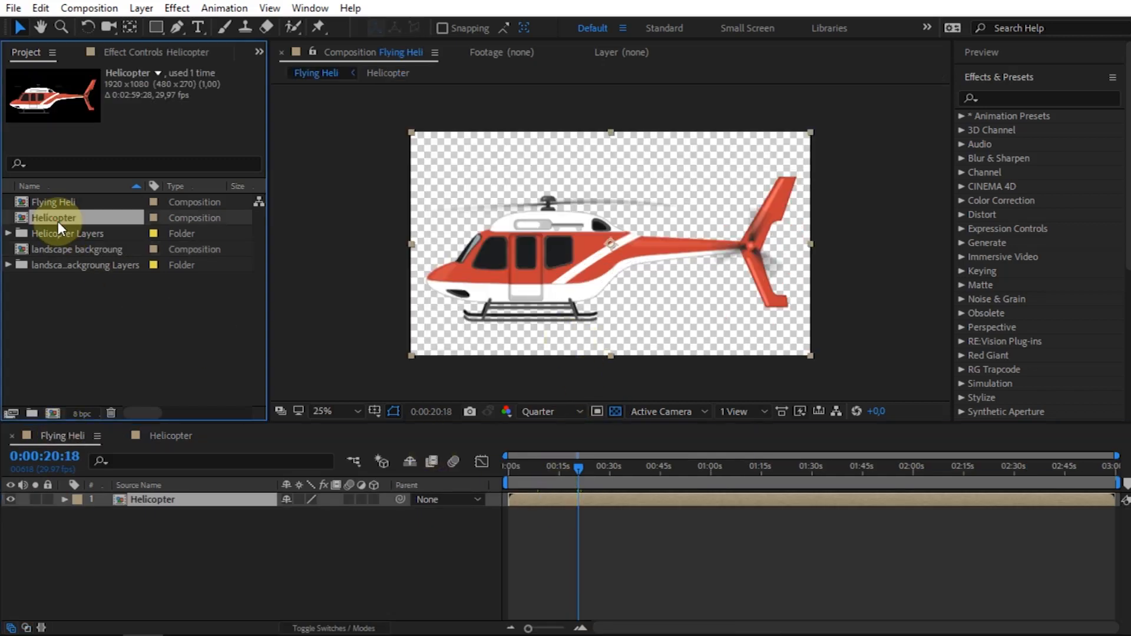
{"action": "left_click_drag", "start_coordinate": [58, 249], "coordinate": [612, 148]}
{"action": "left_click_drag", "start_coordinate": [227, 500], "coordinate": [229, 513]}
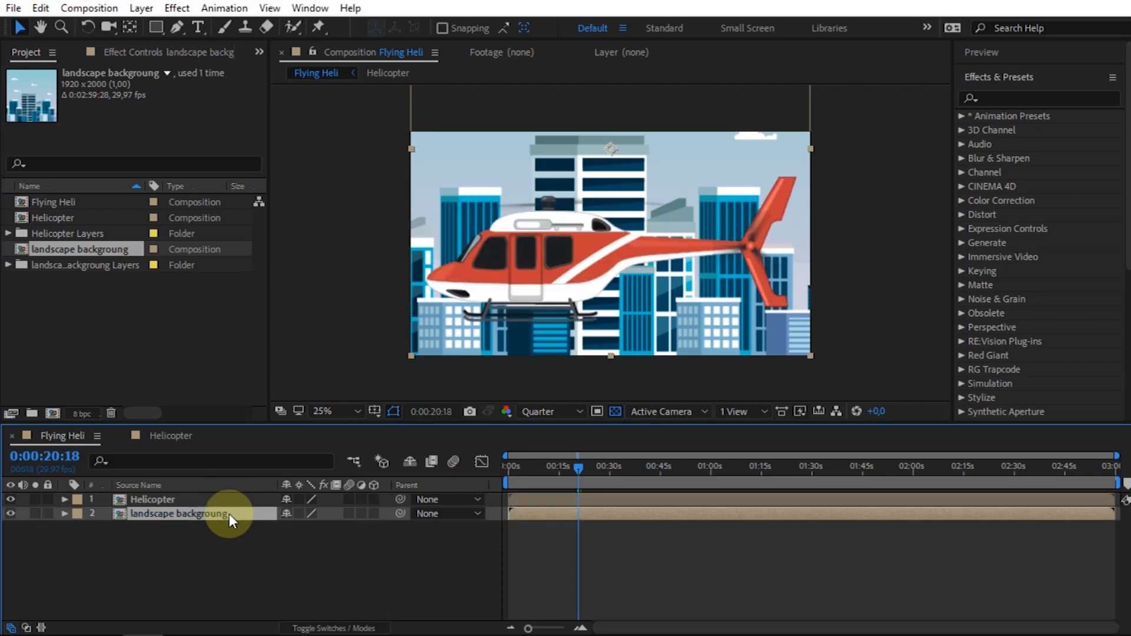
Step: Scale the Helicopter layer to 72%
{"action": "left_click", "coordinate": [179, 499]}
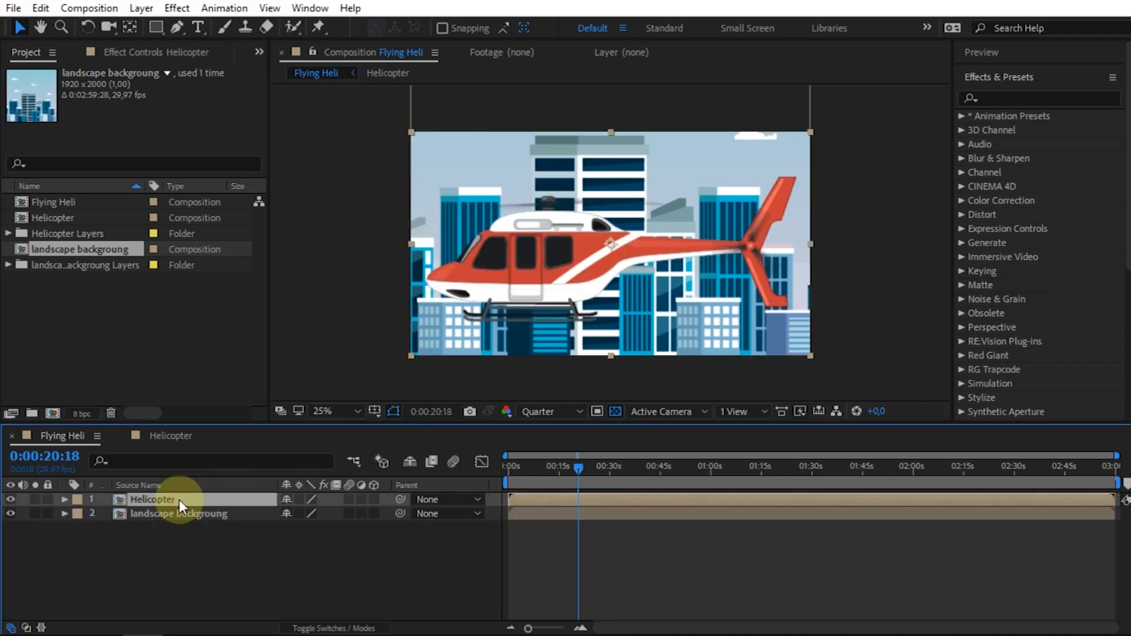
{"action": "key", "text": "s"}
{"action": "left_click_drag", "start_coordinate": [303, 513], "coordinate": [282, 508]}
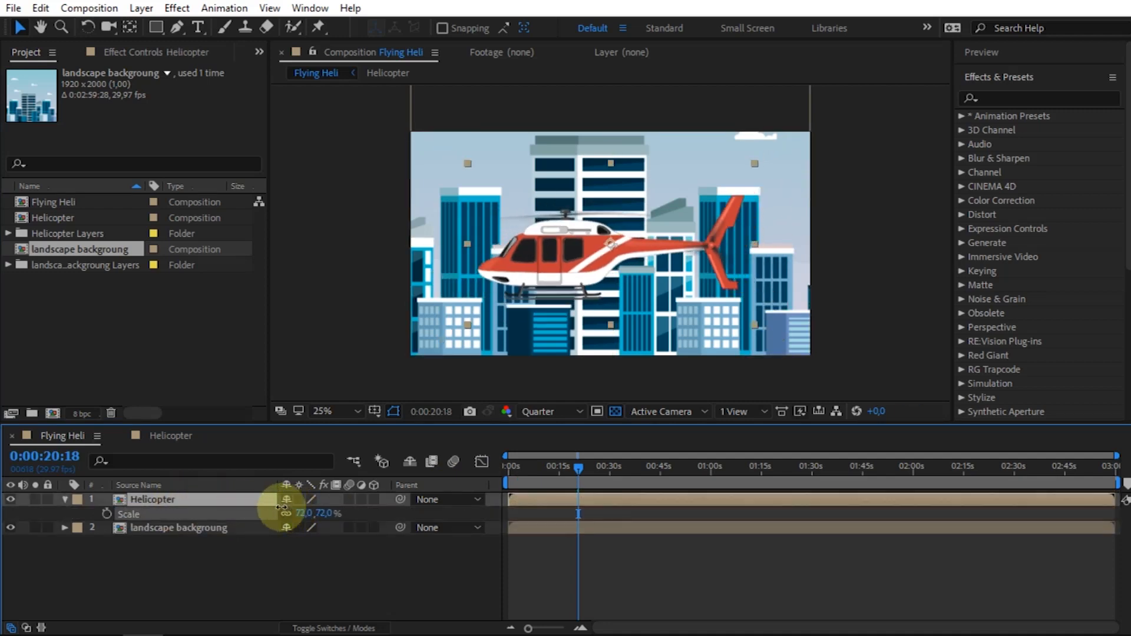
Step: In the landscape backgroung composition, hide the buildings layer and show the land1 layer, then return to Flying Heli
{"action": "double_click", "coordinate": [211, 529]}
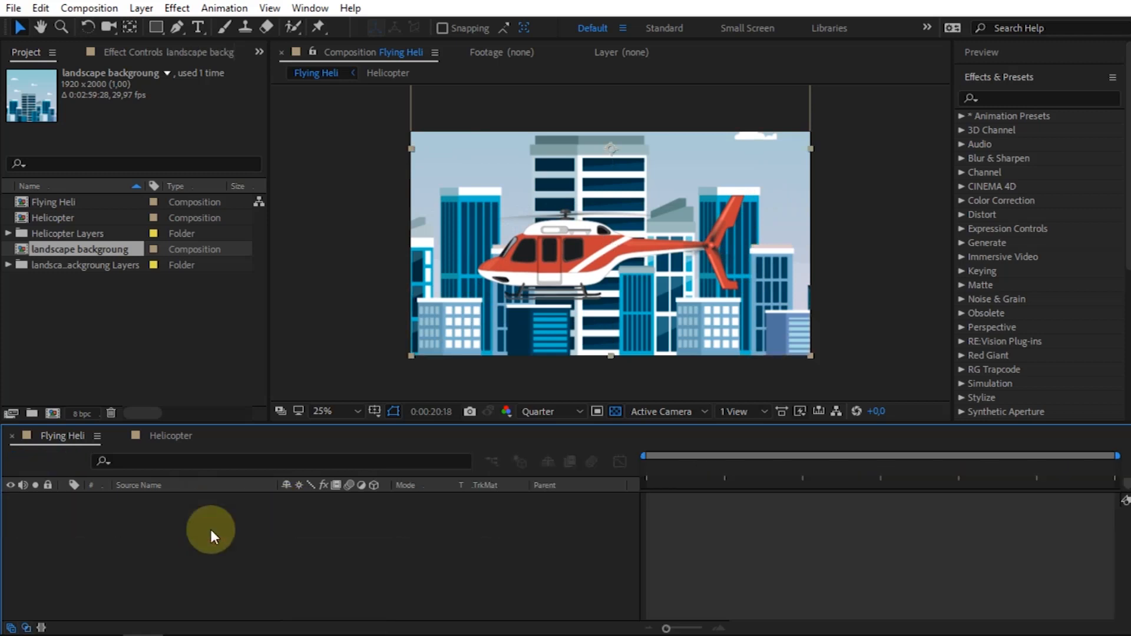
{"action": "left_click", "coordinate": [158, 541]}
{"action": "left_click", "coordinate": [5, 513]}
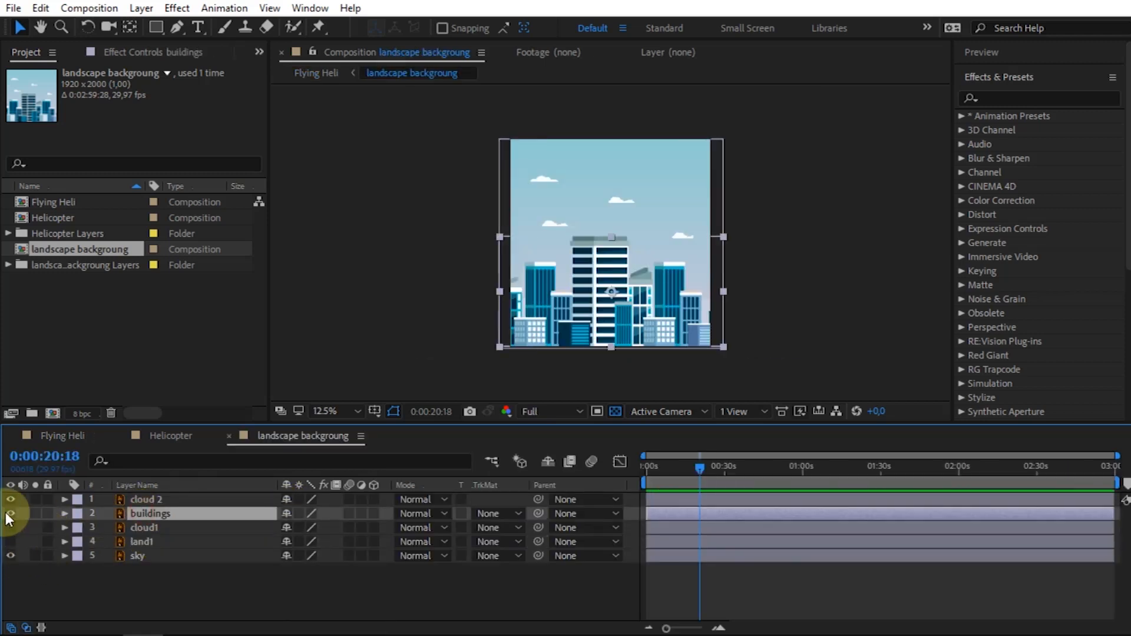
{"action": "left_click", "coordinate": [10, 513]}
{"action": "left_click", "coordinate": [142, 541]}
{"action": "left_click", "coordinate": [10, 541]}
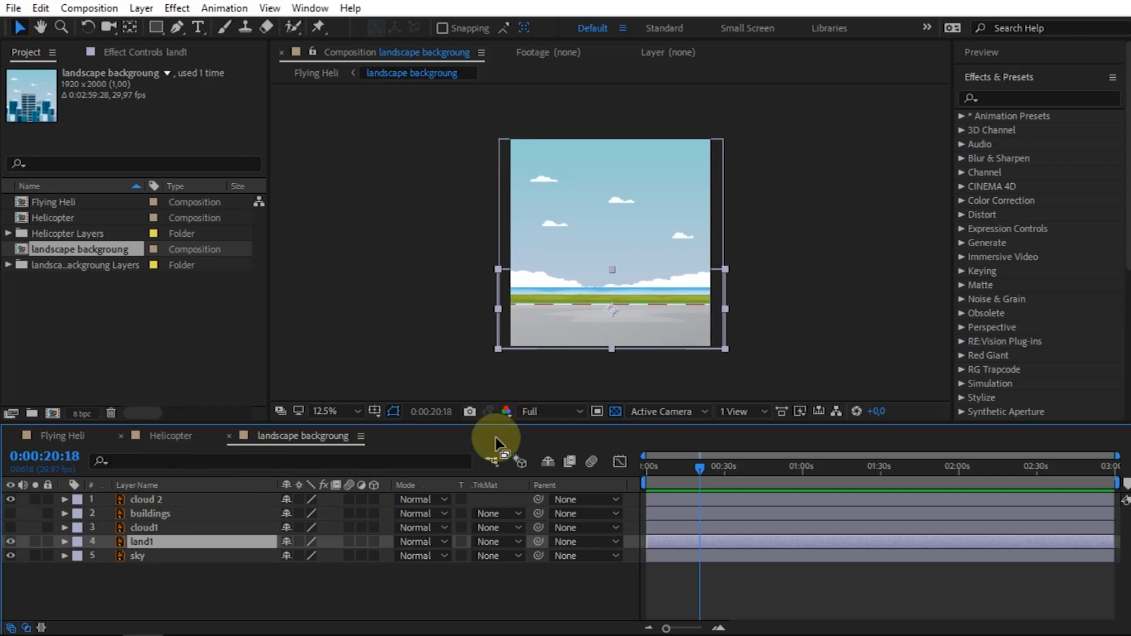
{"action": "left_click", "coordinate": [56, 436]}
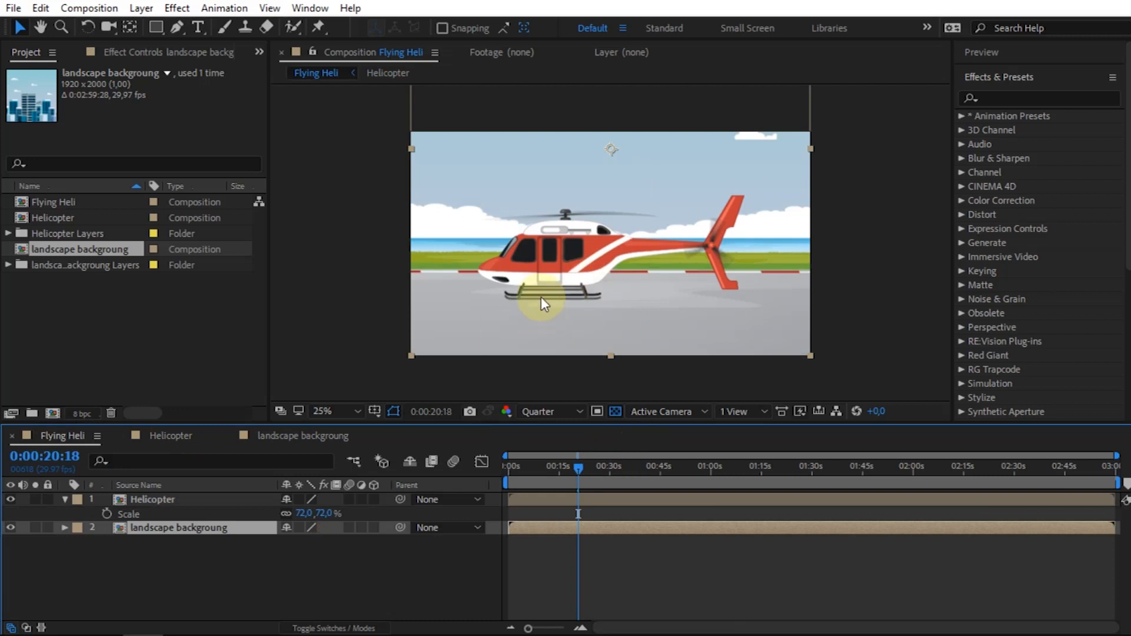
Step: Scale the Helicopter layer to 62%, lower it onto the ground at about 960, 632, and preview from the start
{"action": "mouse_move", "coordinate": [551, 273]}
{"action": "left_mouse_down"}
{"action": "mouse_move", "coordinate": [556, 285]}
{"action": "mouse_move", "coordinate": [563, 256]}
{"action": "mouse_move", "coordinate": [563, 266]}
{"action": "left_mouse_up"}
{"action": "key", "text": "ctrl+z"}
{"action": "left_click", "coordinate": [151, 498]}
{"action": "left_click_drag", "start_coordinate": [304, 513], "coordinate": [298, 513]}
{"action": "left_click_drag", "start_coordinate": [577, 281], "coordinate": [575, 288]}
{"action": "left_click_drag", "start_coordinate": [571, 469], "coordinate": [426, 476]}
{"action": "key", "text": "space"}
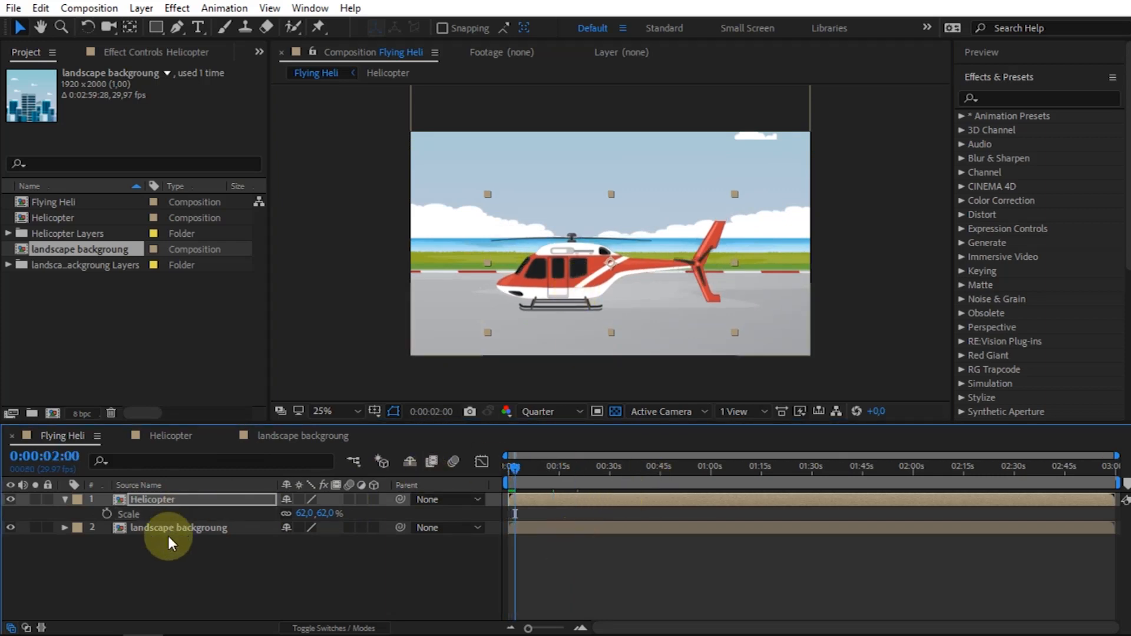
{"action": "left_click", "coordinate": [171, 436]}
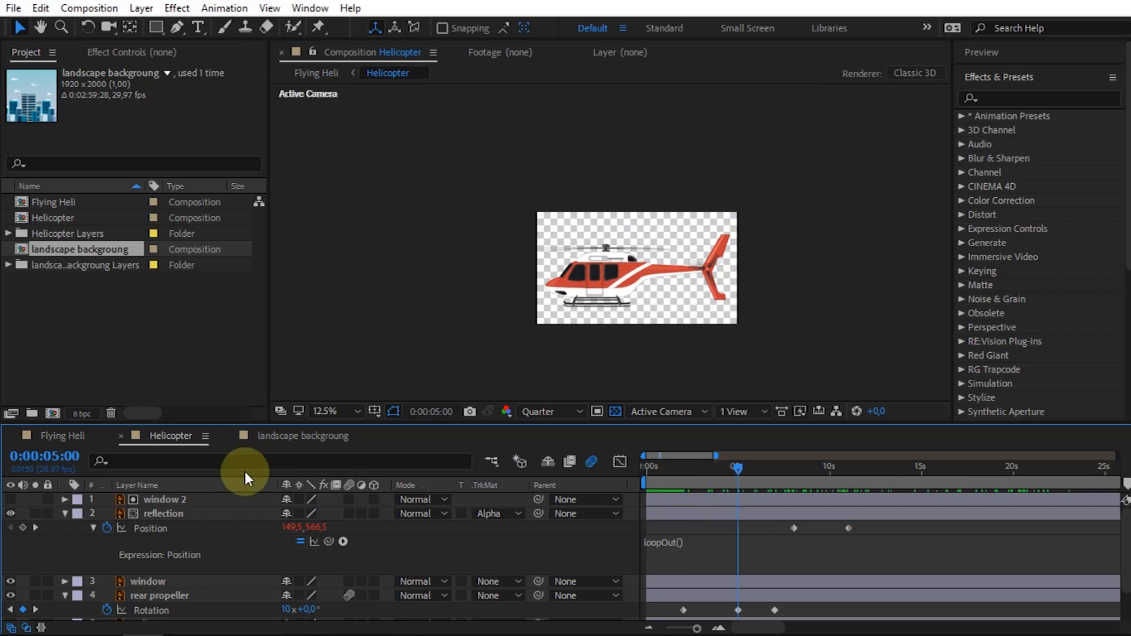
{"action": "left_click", "coordinate": [63, 436]}
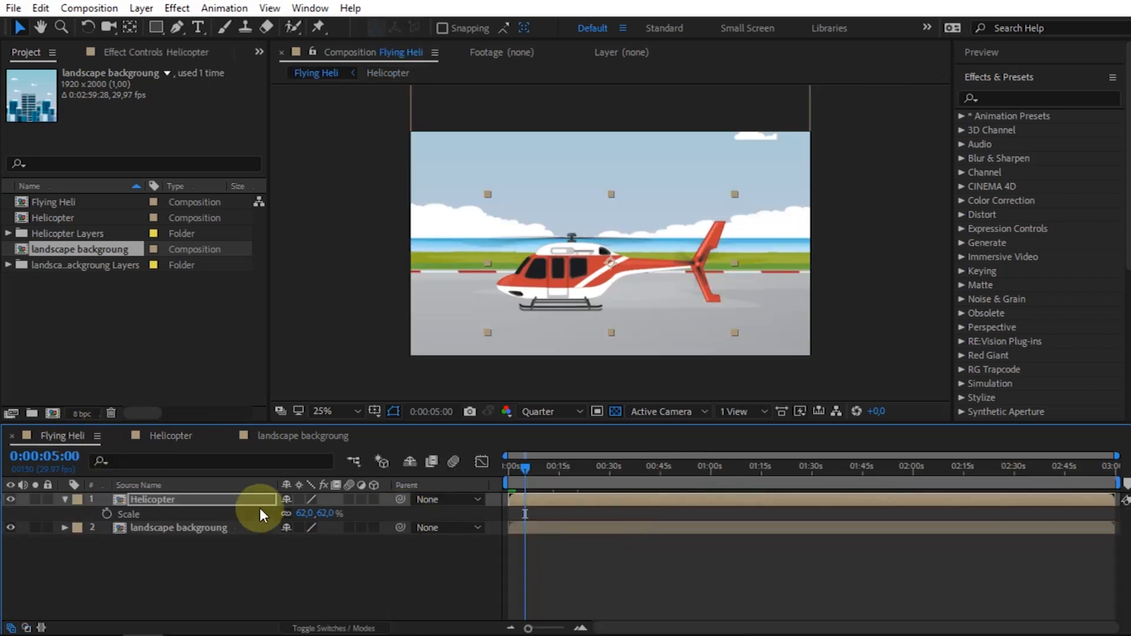
{"action": "key", "text": "p"}
{"action": "left_click", "coordinate": [108, 513]}
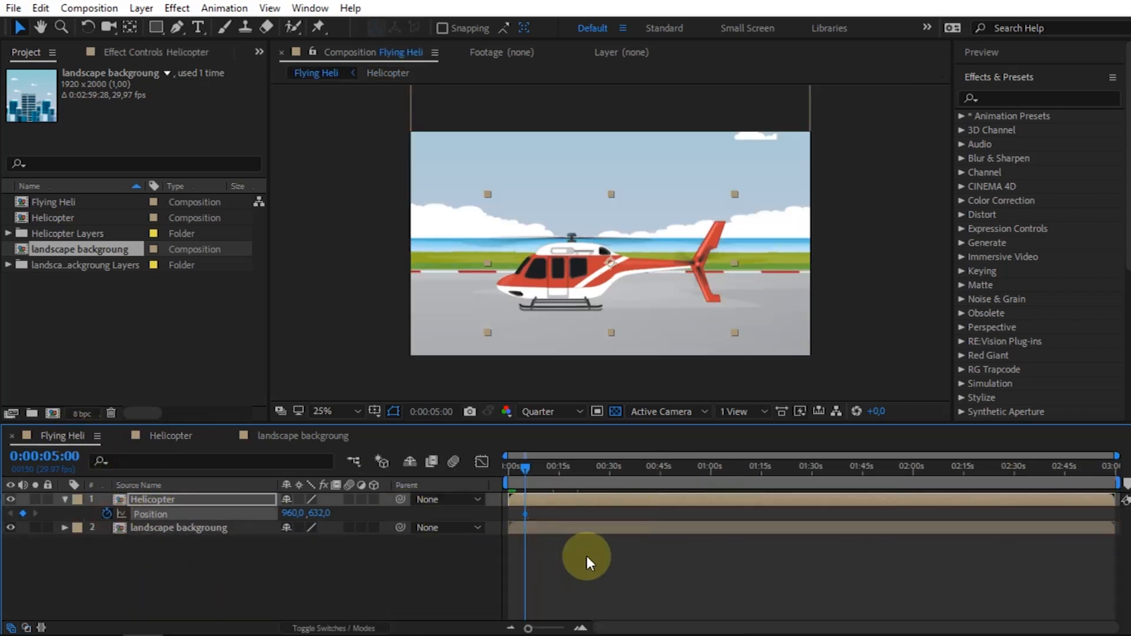
{"action": "key", "text": "space"}
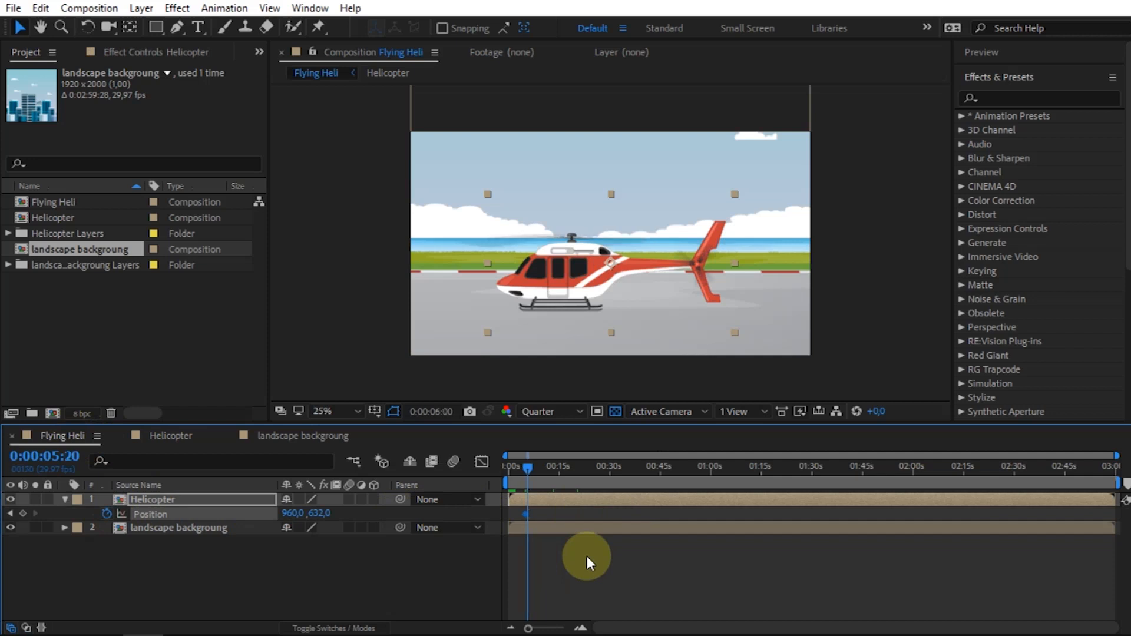
{"action": "left_click", "coordinate": [23, 513]}
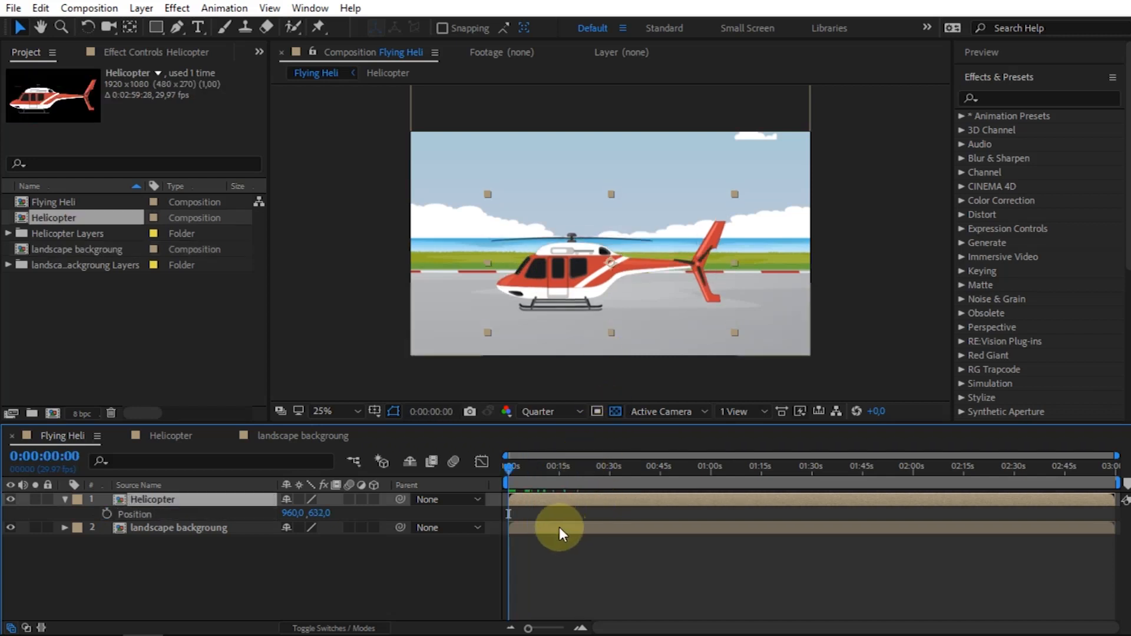
Step: Add a Position keyframe of 960, 80 to the landscape backgroung layer at 0:00:05:00
{"action": "left_click_drag", "start_coordinate": [528, 628], "coordinate": [545, 628]}
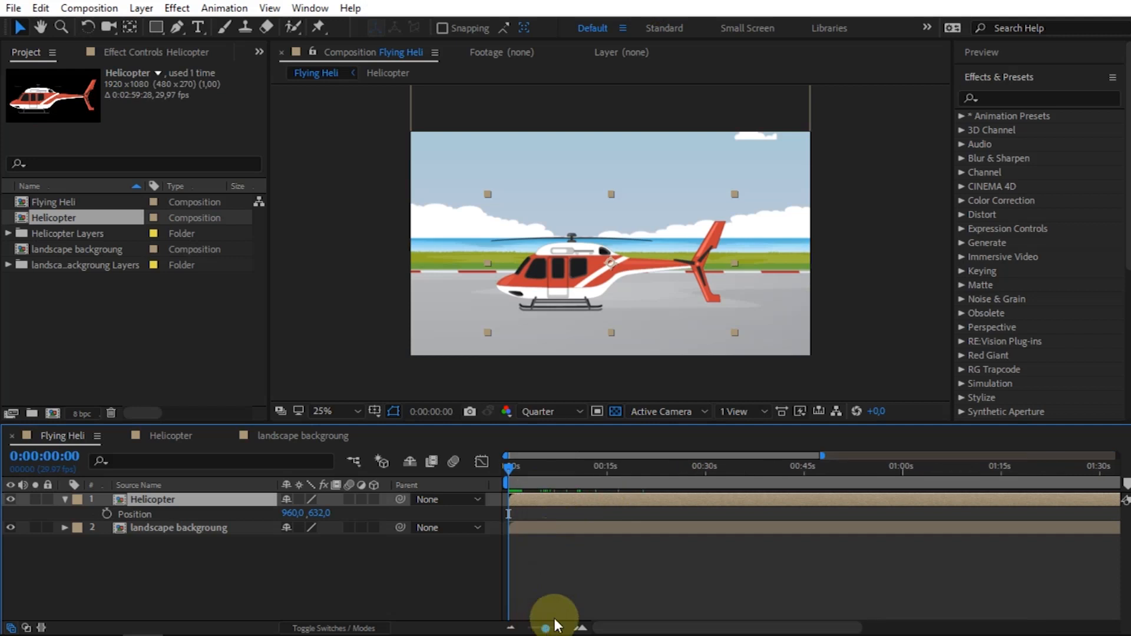
{"action": "left_click_drag", "start_coordinate": [545, 628], "coordinate": [556, 628]}
{"action": "left_click_drag", "start_coordinate": [586, 471], "coordinate": [588, 479]}
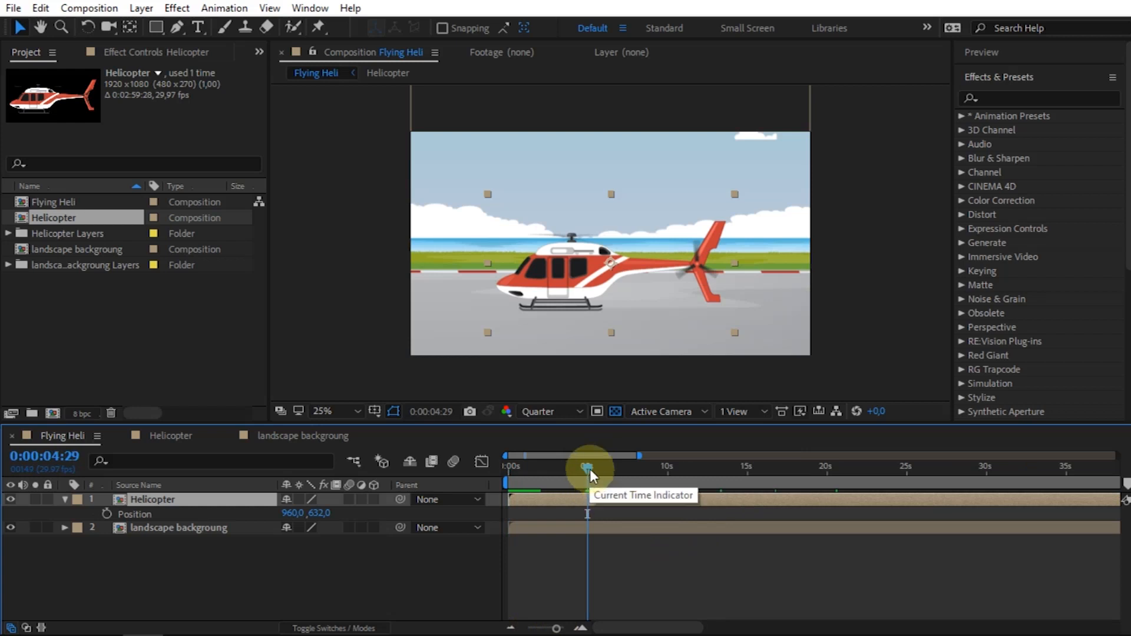
{"action": "left_click", "coordinate": [589, 469]}
{"action": "left_click", "coordinate": [131, 528]}
{"action": "key", "text": "p"}
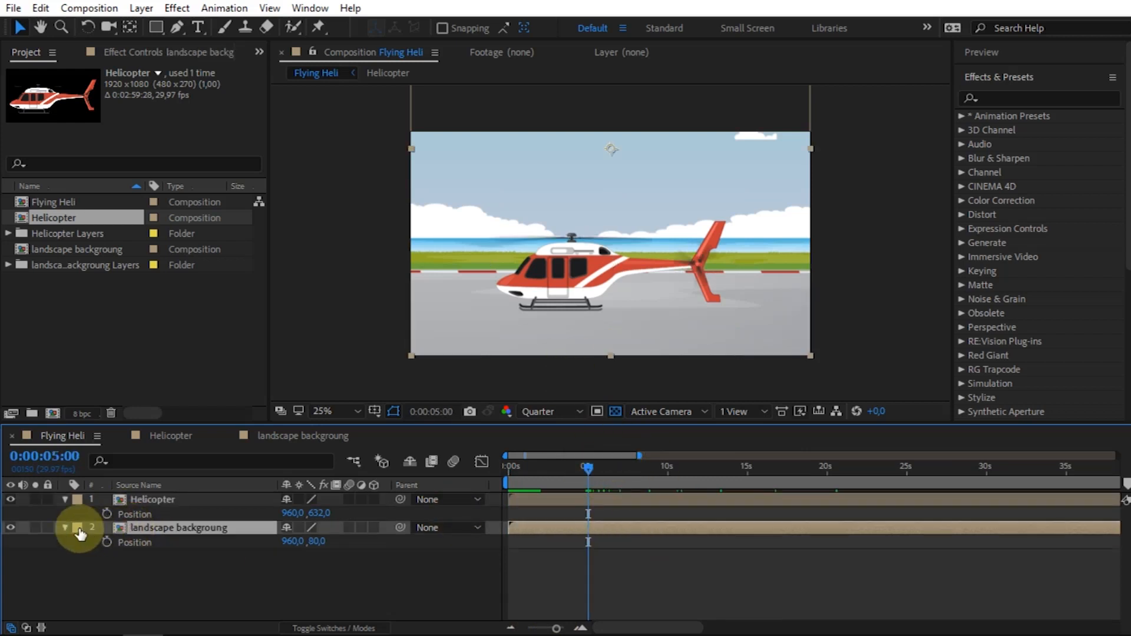
{"action": "left_click", "coordinate": [106, 542]}
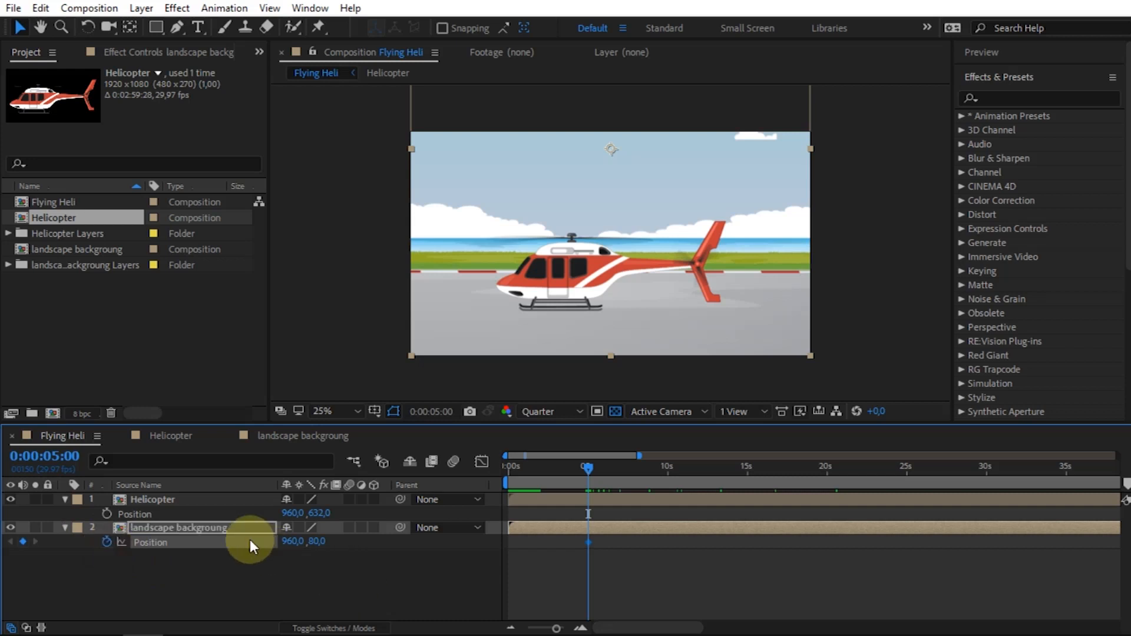
Step: Add a Position keyframe at 0:00:07:00 moving the landscape backgroung layer to 960, 838, and check the movement at 0:00:06:20
{"action": "key", "text": "space"}
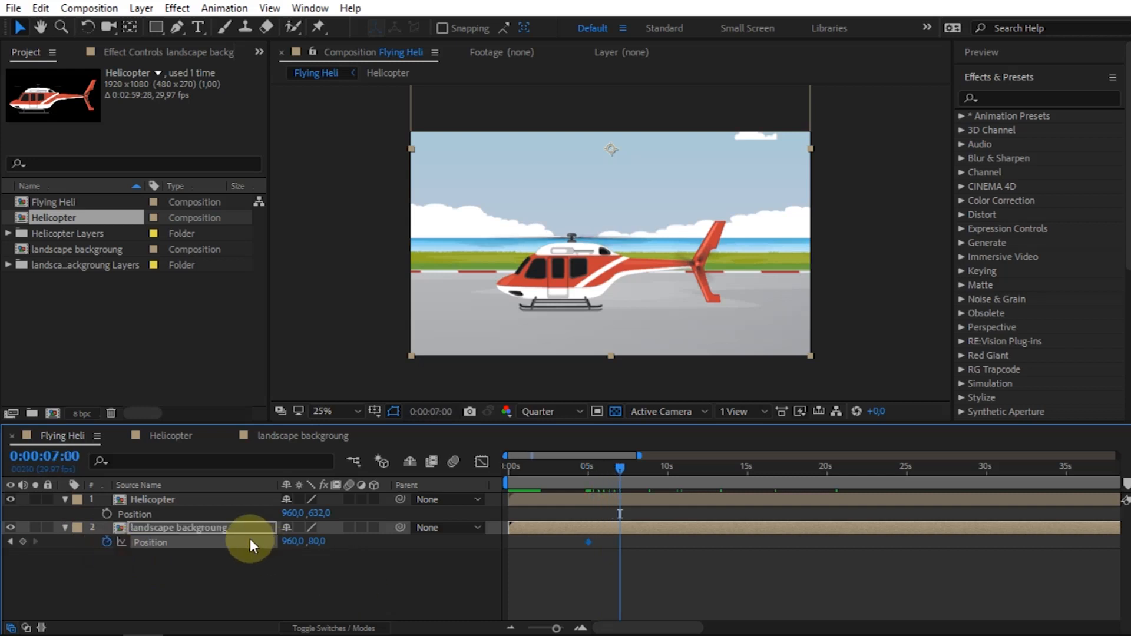
{"action": "left_click", "coordinate": [23, 542]}
{"action": "left_click_drag", "start_coordinate": [315, 540], "coordinate": [982, 501]}
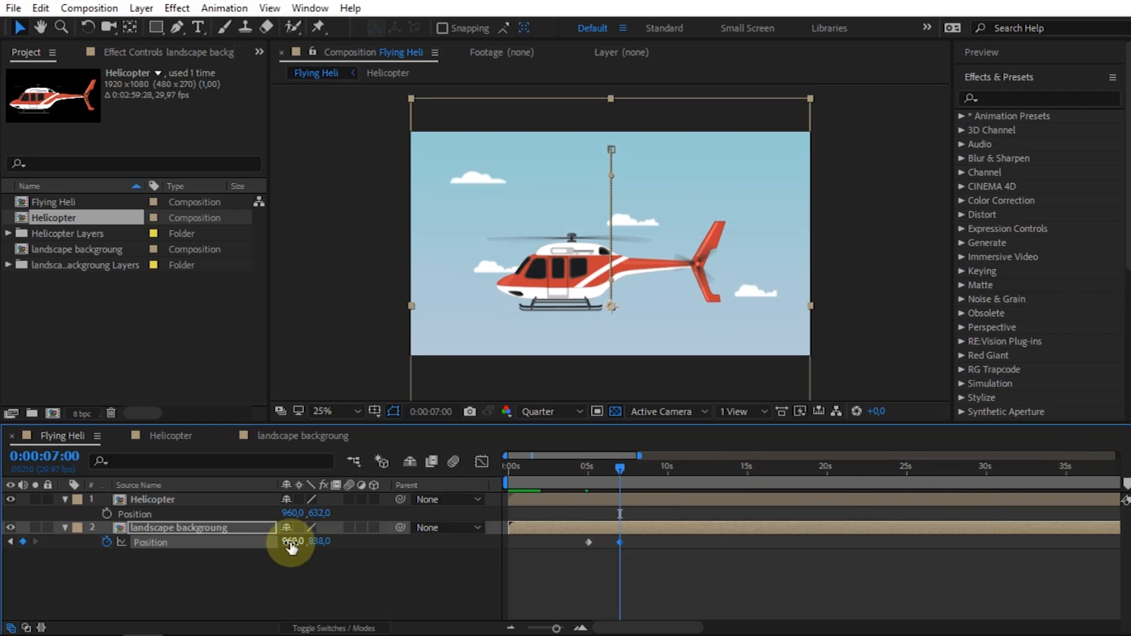
{"action": "left_click_drag", "start_coordinate": [291, 541], "coordinate": [316, 546]}
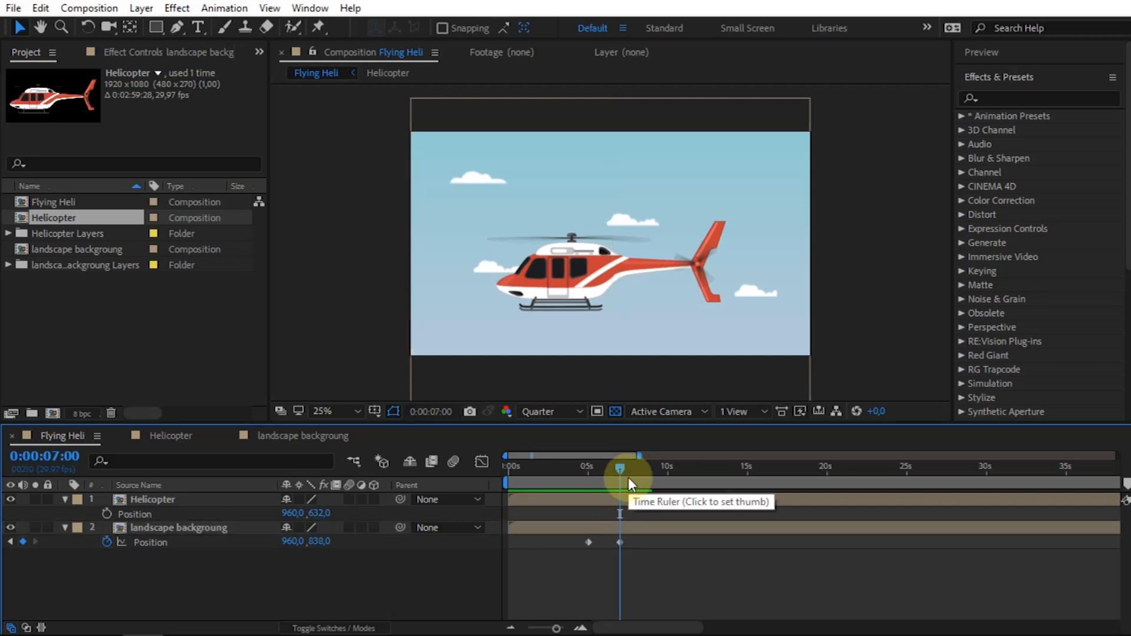
{"action": "left_click", "coordinate": [614, 468]}
{"action": "left_click_drag", "start_coordinate": [556, 628], "coordinate": [560, 628]}
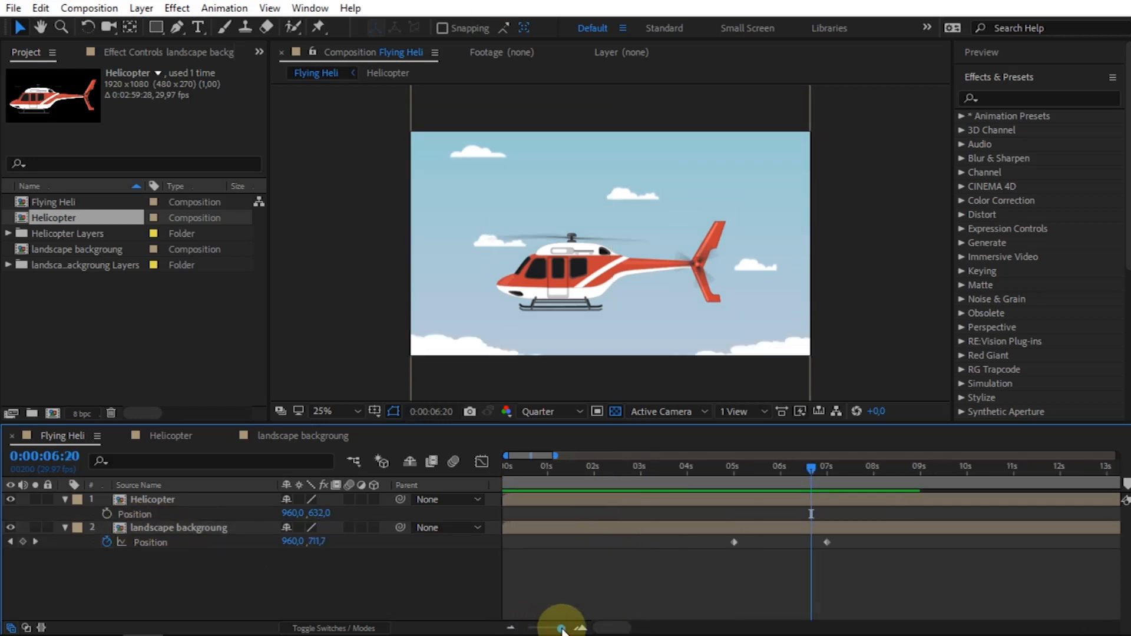
Step: In the landscape backgroung composition, pre-compose the cloud 2 and sky layers together and place the result below land1
{"action": "double_click", "coordinate": [123, 528]}
{"action": "left_click", "coordinate": [191, 554]}
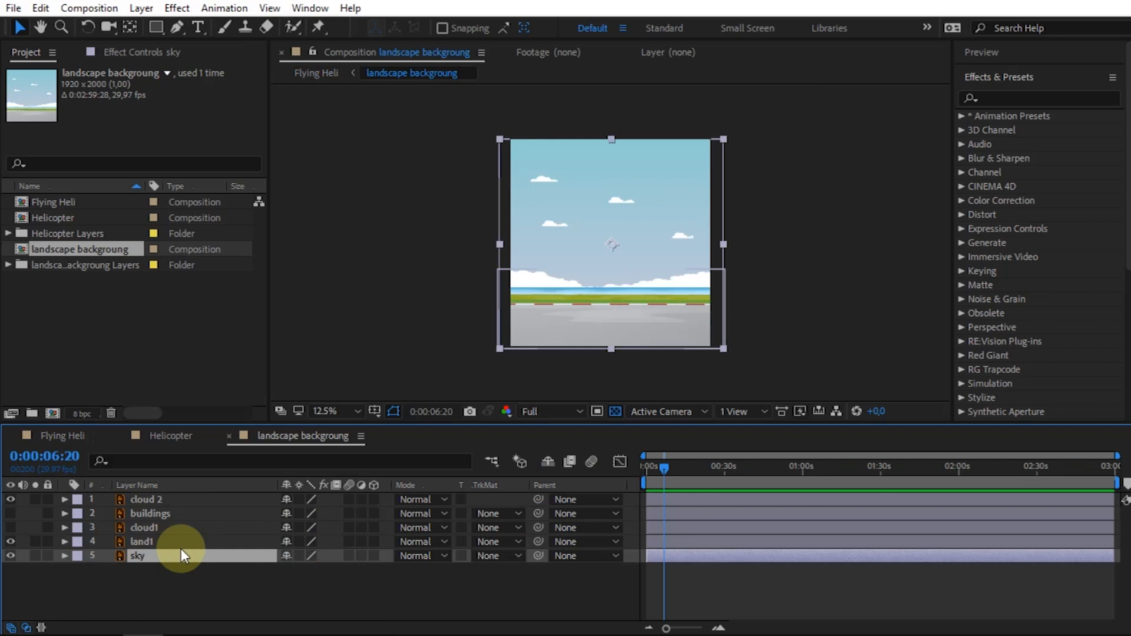
{"action": "left_click", "coordinate": [160, 496], "text": "ctrl"}
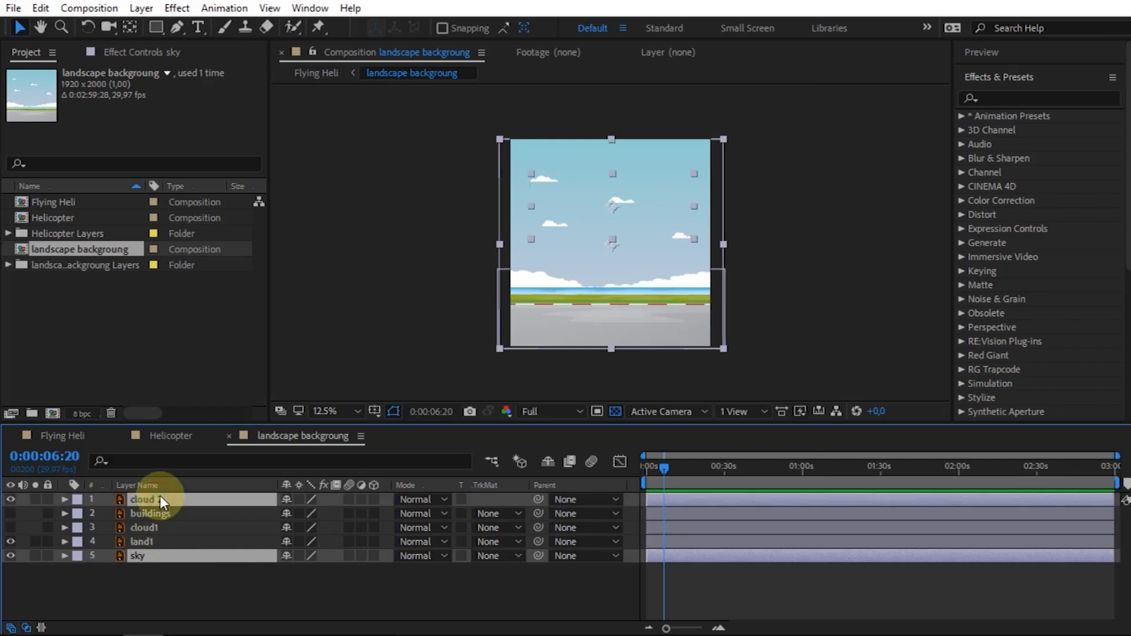
{"action": "left_click", "coordinate": [169, 577]}
{"action": "left_click", "coordinate": [161, 500]}
{"action": "left_click", "coordinate": [169, 586]}
{"action": "left_click", "coordinate": [154, 556]}
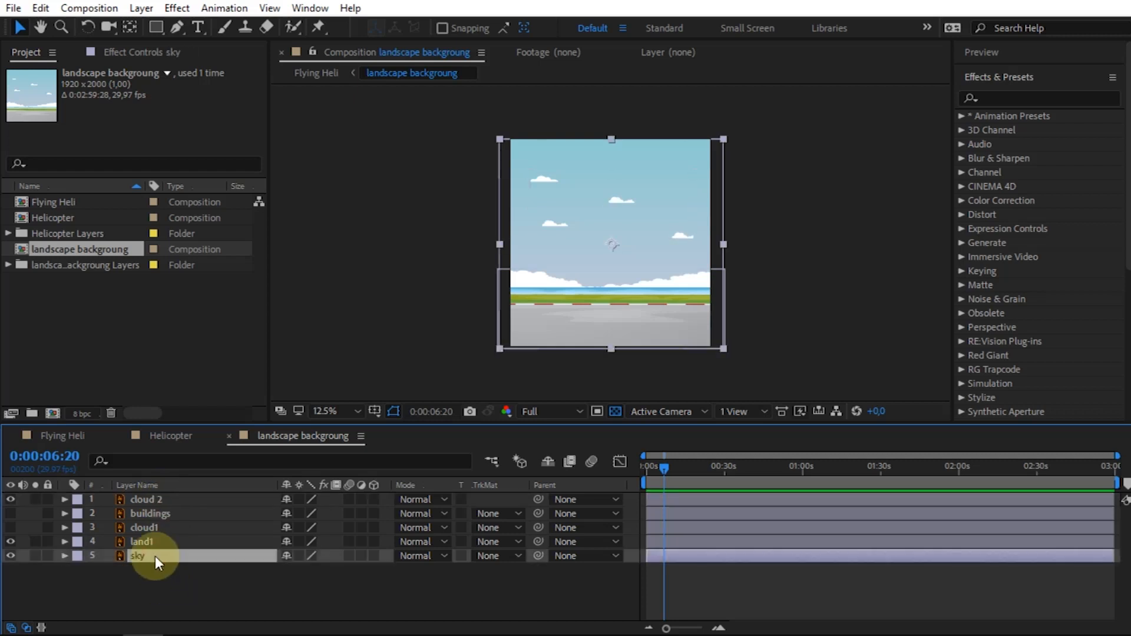
{"action": "left_click", "coordinate": [157, 502], "text": "ctrl"}
{"action": "right_click", "coordinate": [157, 501]}
{"action": "left_click", "coordinate": [198, 570]}
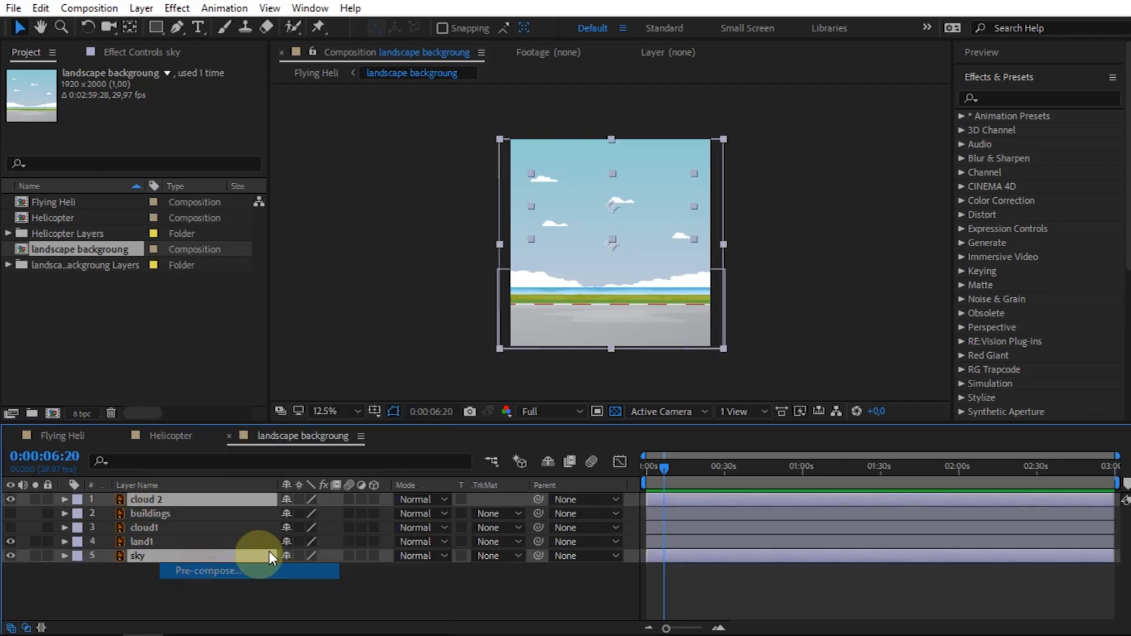
{"action": "left_click", "coordinate": [589, 425]}
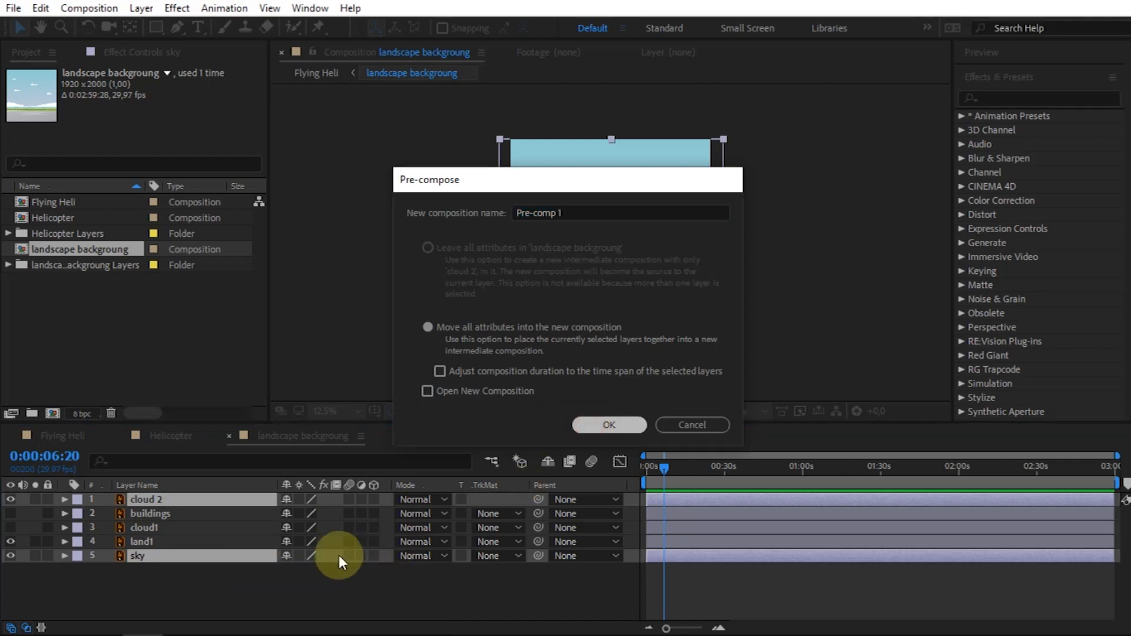
{"action": "left_click_drag", "start_coordinate": [170, 496], "coordinate": [168, 542]}
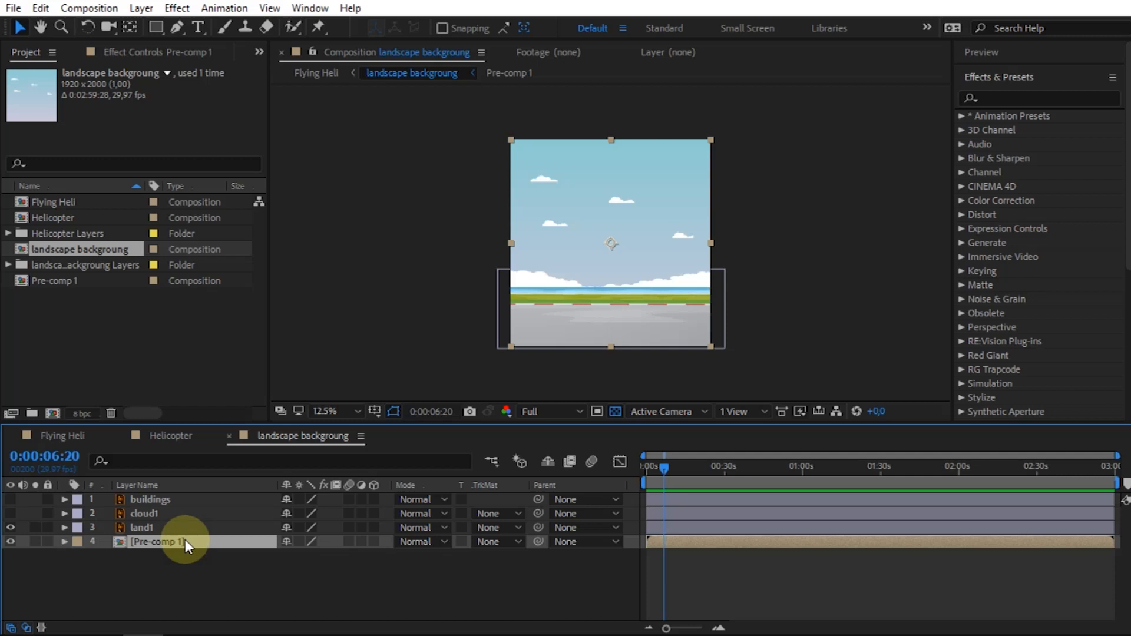
Step: Apply the Motion Tile effect to Pre-comp 1, add a Tile Center keyframe at 0:00:06:20 and reveal it in the timeline
{"action": "left_click", "coordinate": [987, 97]}
{"action": "type", "text": "motion til"}
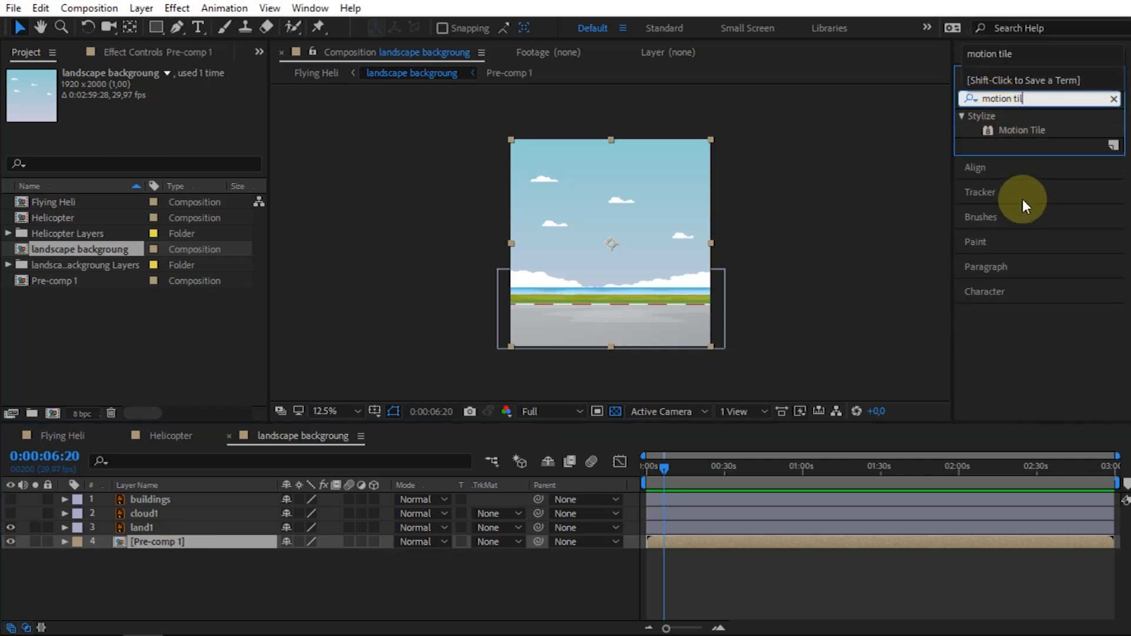
{"action": "left_click_drag", "start_coordinate": [1005, 130], "coordinate": [196, 543]}
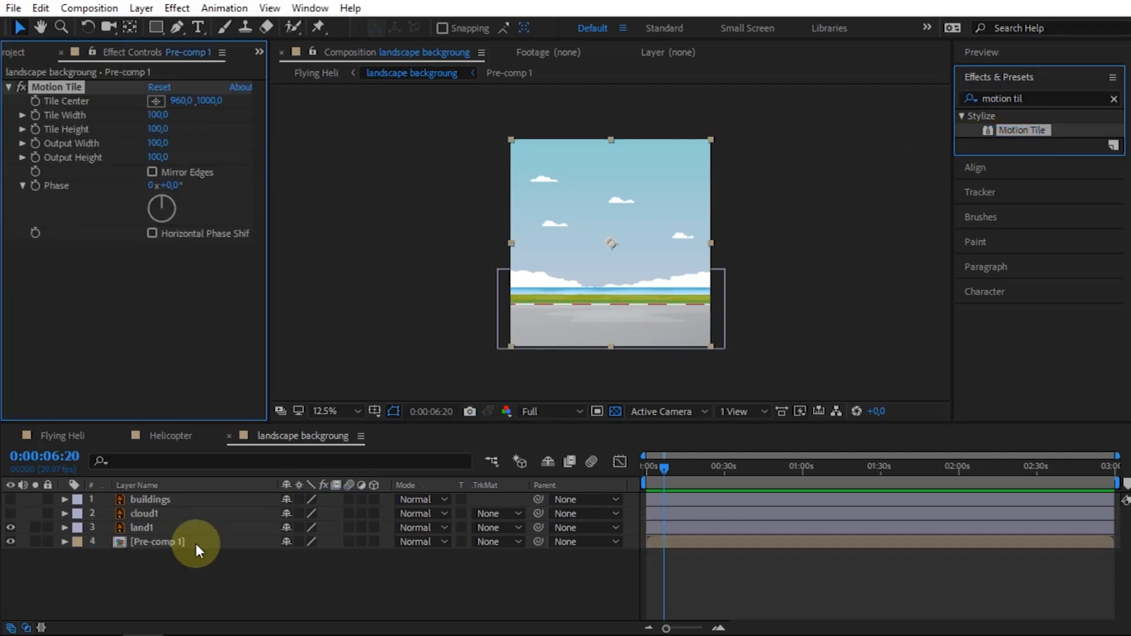
{"action": "left_click", "coordinate": [35, 101]}
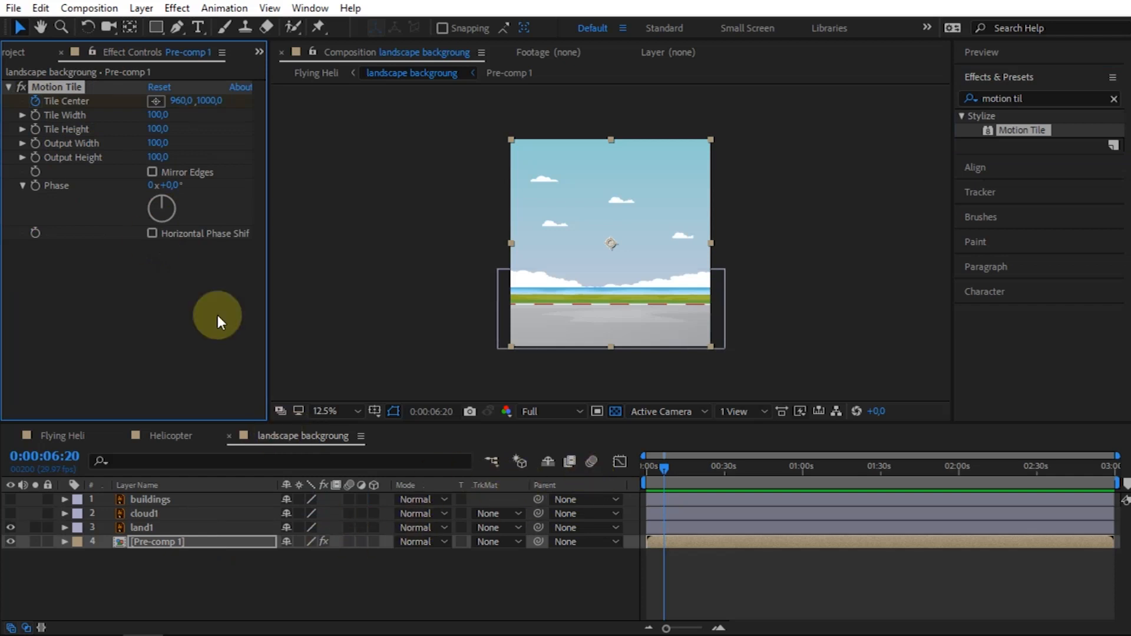
{"action": "key", "text": "u"}
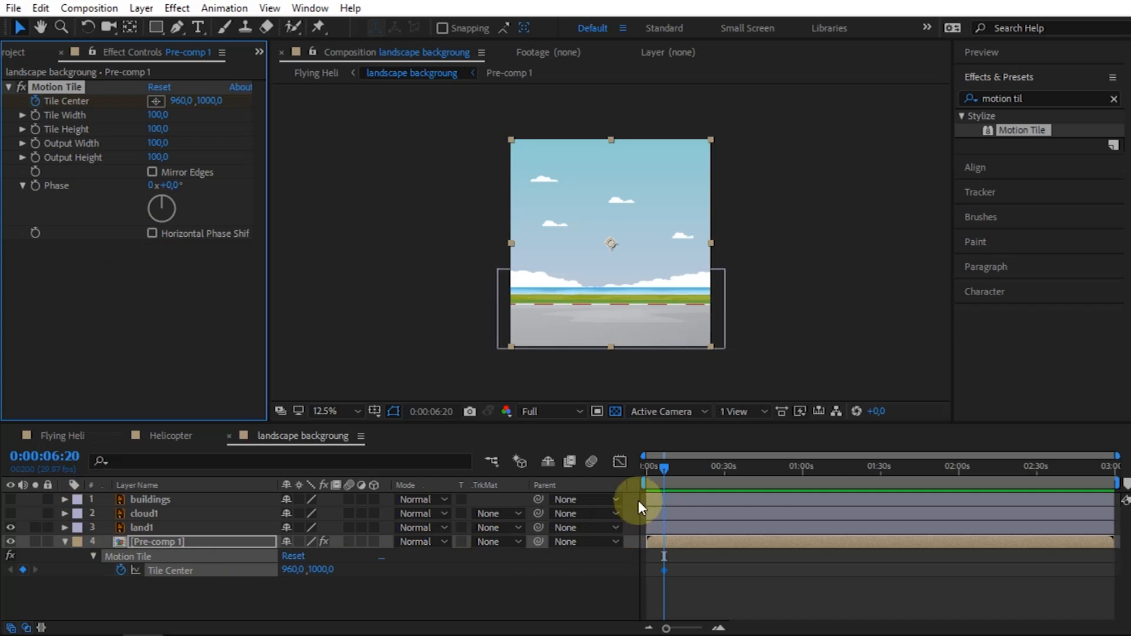
Step: In the Helicopter composition, check the timing of the rear propeller's late Rotation keyframe at 0:02:48:00
{"action": "left_click_drag", "start_coordinate": [660, 466], "coordinate": [1030, 472]}
{"action": "left_click", "coordinate": [165, 439]}
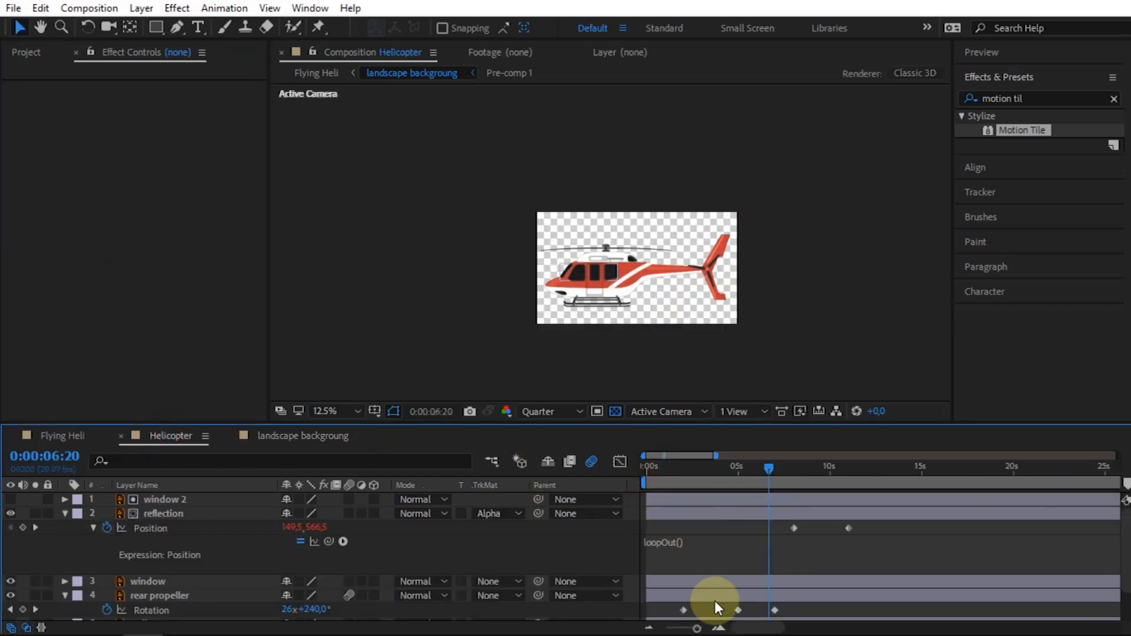
{"action": "key", "text": "minus"}
{"action": "key", "text": "minus"}
{"action": "key", "text": "minus"}
{"action": "left_click", "coordinate": [1081, 470]}
{"action": "left_click", "coordinate": [306, 434]}
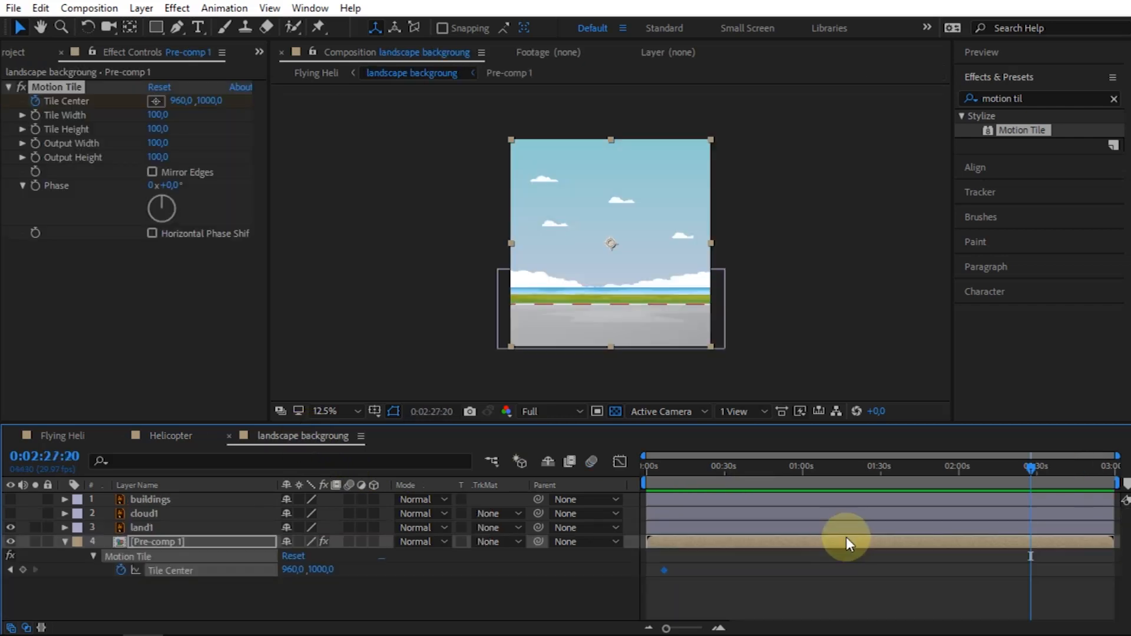
{"action": "left_click", "coordinate": [166, 446]}
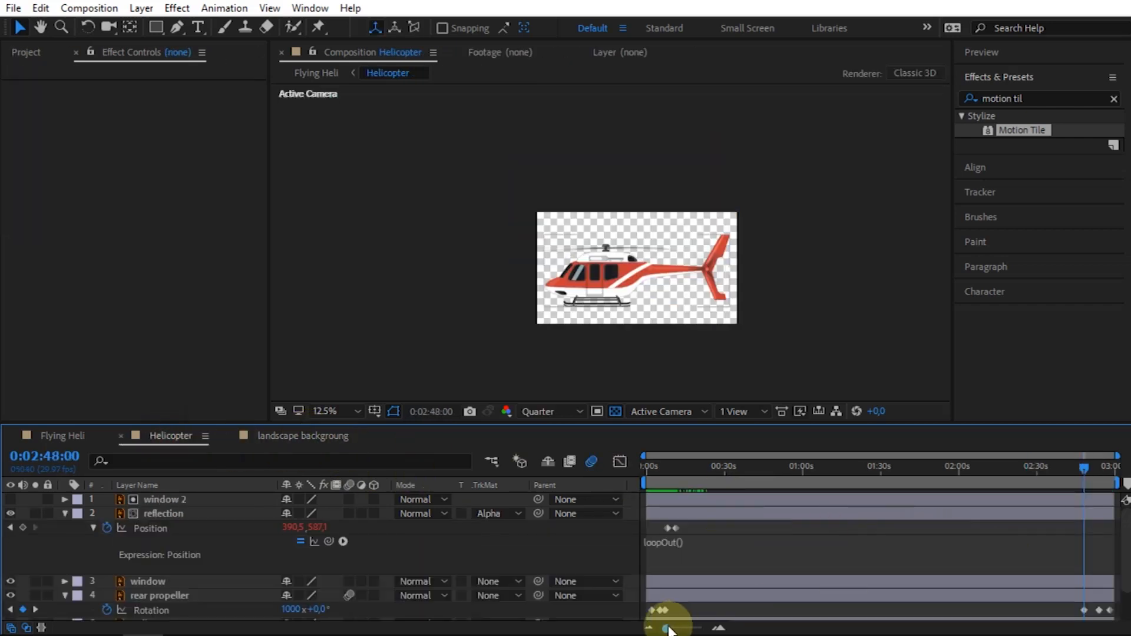
{"action": "left_click_drag", "start_coordinate": [671, 628], "coordinate": [699, 632]}
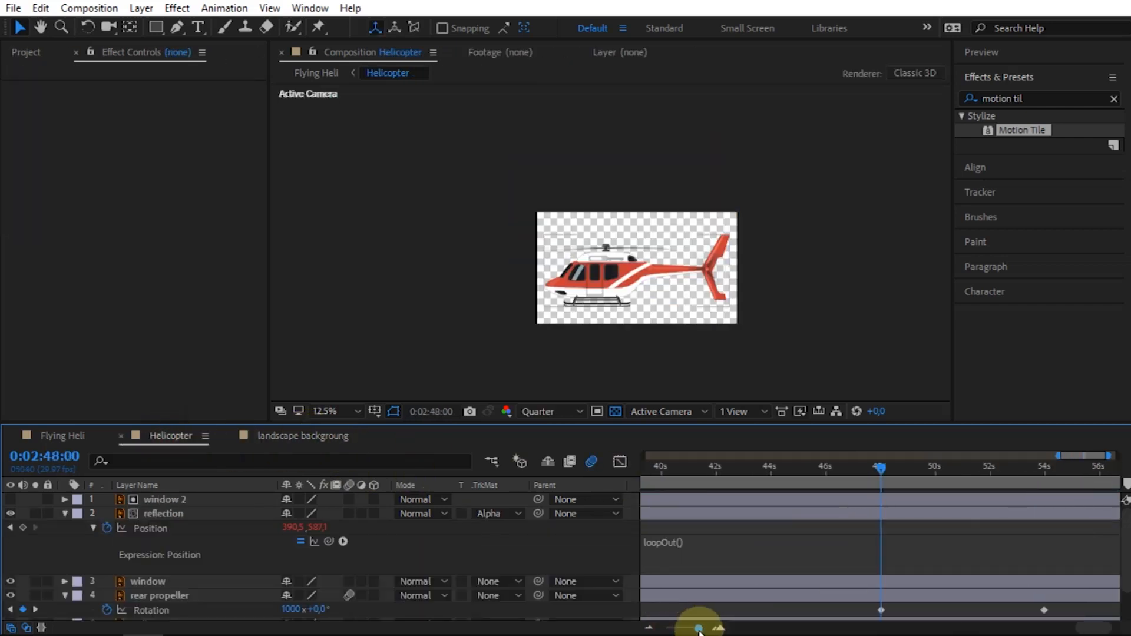
{"action": "left_click_drag", "start_coordinate": [868, 472], "coordinate": [878, 476]}
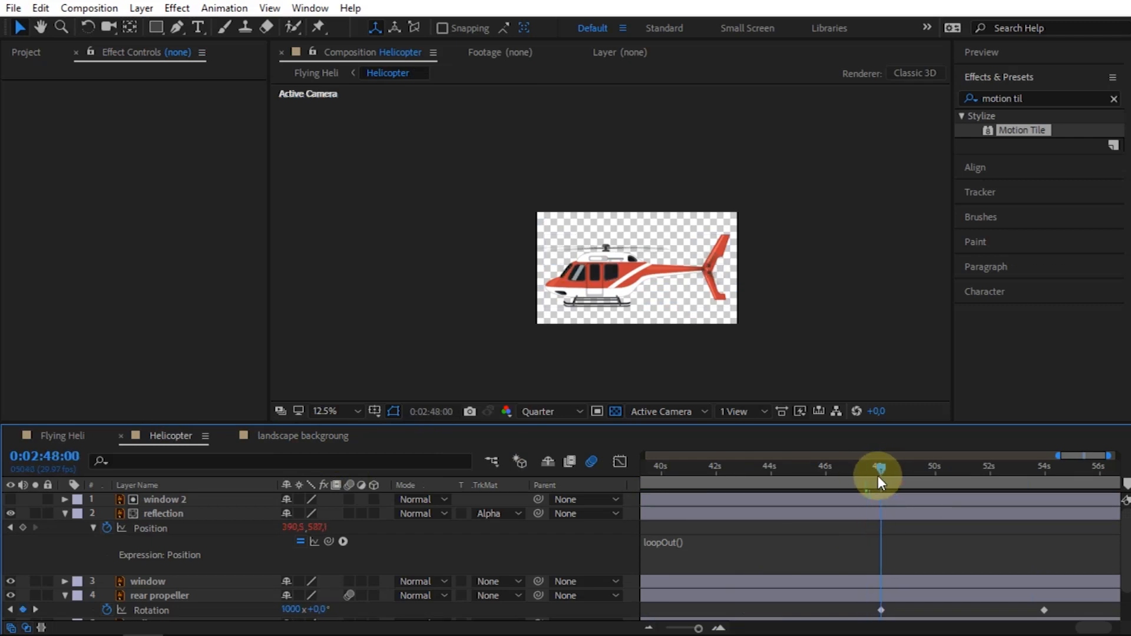
Step: In the landscape backgroung composition, add a Tile Center keyframe of 6552, 1000 to Pre-comp 1 at 0:02:48:01
{"action": "left_click", "coordinate": [310, 435]}
{"action": "left_click_drag", "start_coordinate": [1032, 466], "coordinate": [1104, 479]}
{"action": "left_click_drag", "start_coordinate": [665, 628], "coordinate": [696, 629]}
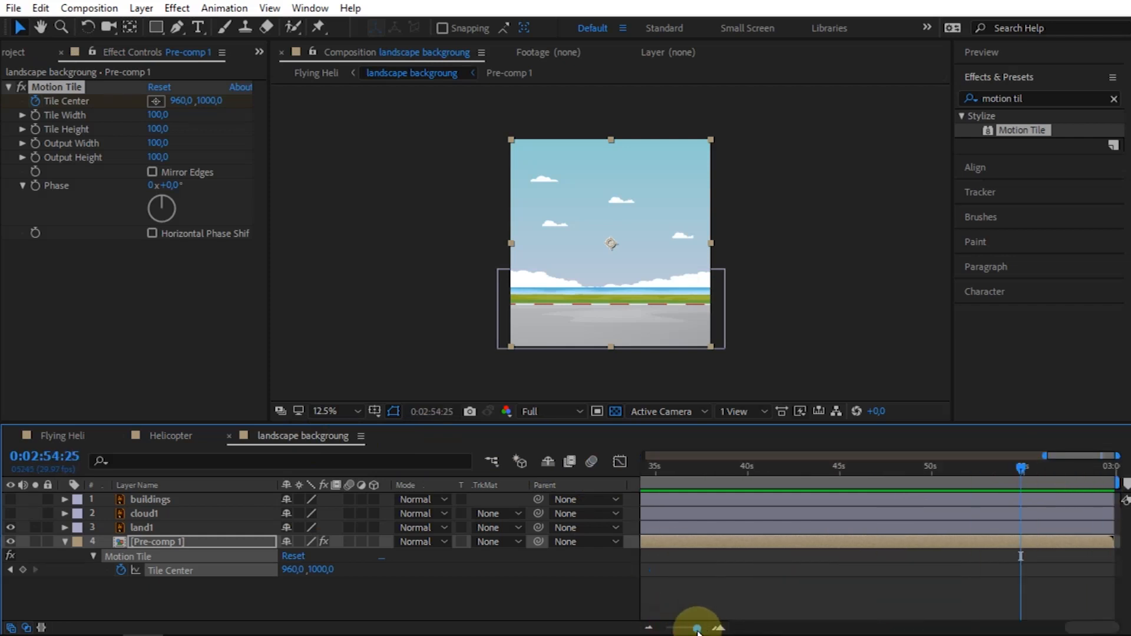
{"action": "left_click_drag", "start_coordinate": [1018, 463], "coordinate": [889, 476]}
{"action": "left_click_drag", "start_coordinate": [697, 628], "coordinate": [699, 628]}
{"action": "left_click_drag", "start_coordinate": [875, 478], "coordinate": [889, 482]}
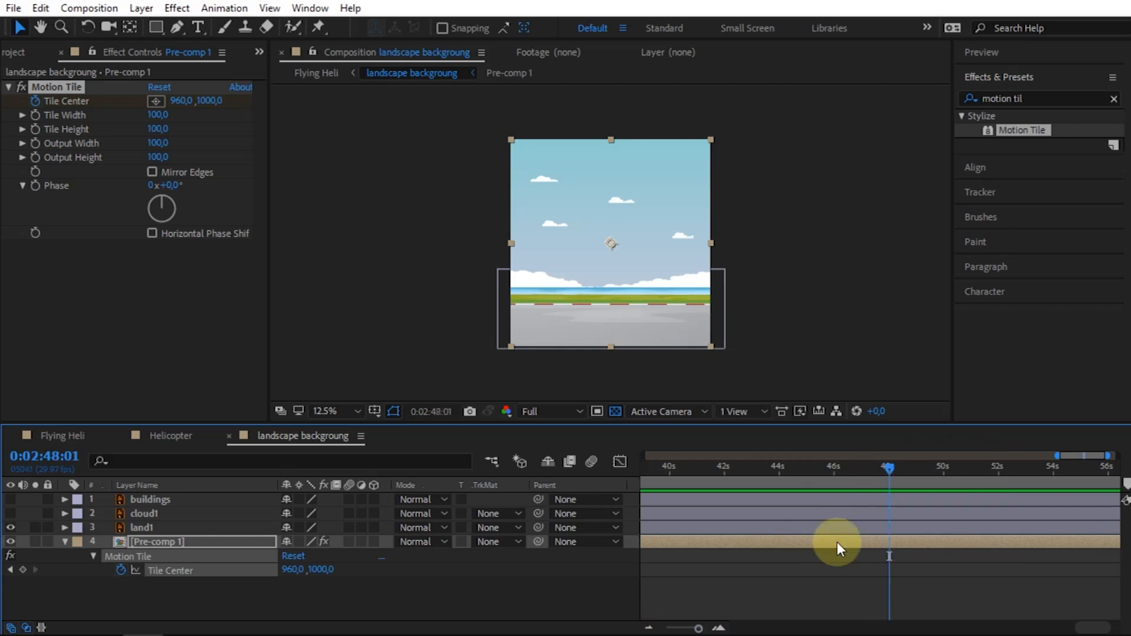
{"action": "mouse_move", "coordinate": [291, 571]}
{"action": "left_mouse_down"}
{"action": "mouse_move", "coordinate": [479, 565]}
{"action": "mouse_move", "coordinate": [292, 565]}
{"action": "mouse_move", "coordinate": [434, 565]}
{"action": "mouse_move", "coordinate": [309, 574]}
{"action": "left_mouse_up"}
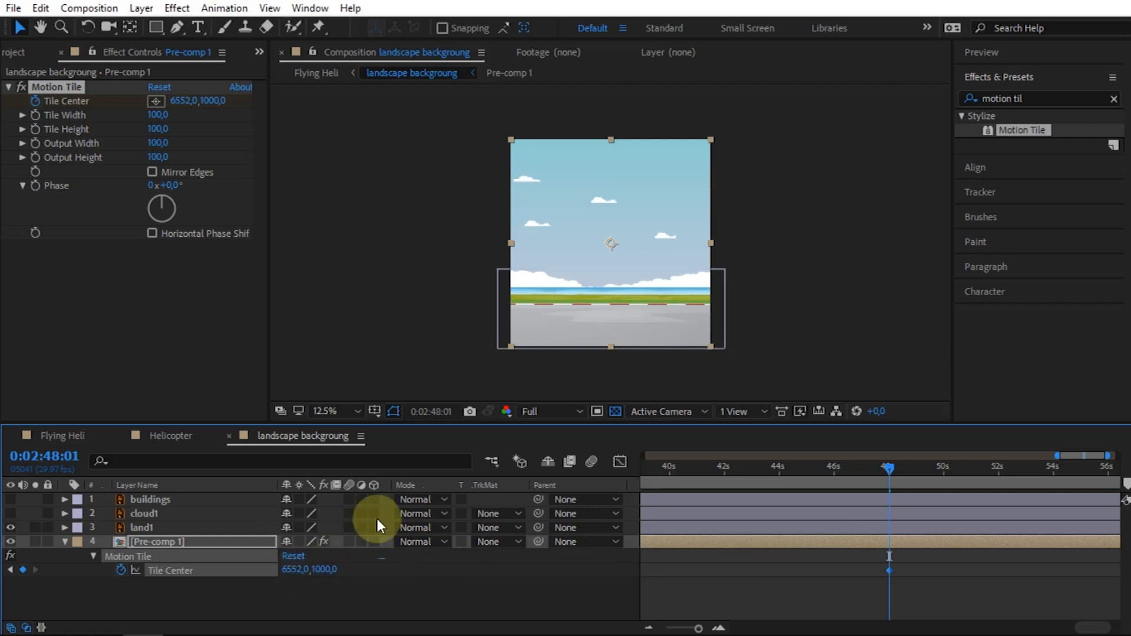
Step: Hide the layer switches columns and check the cloud movement at 0:01:40:22 and 0:02:48:06
{"action": "left_click", "coordinate": [285, 579]}
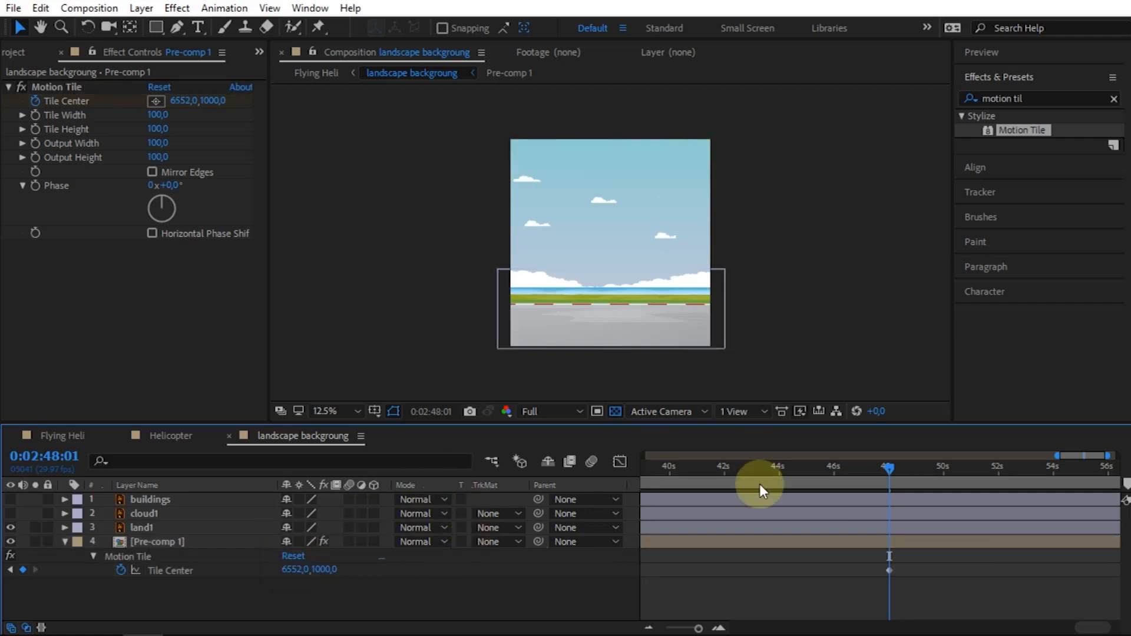
{"action": "left_click_drag", "start_coordinate": [698, 628], "coordinate": [684, 628]}
{"action": "left_click", "coordinate": [11, 628]}
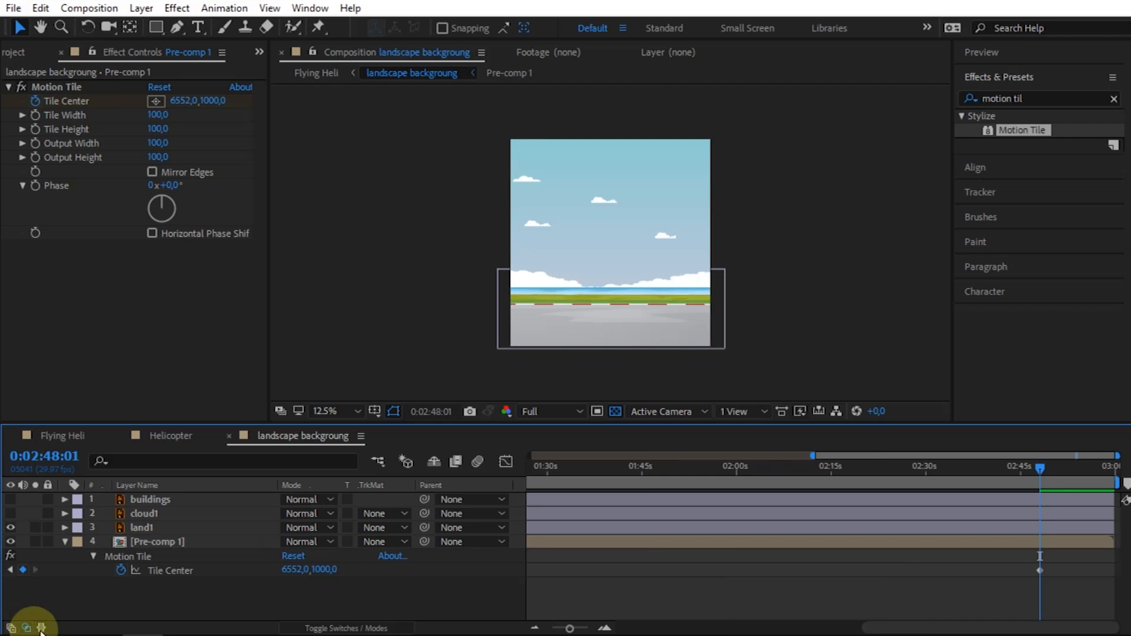
{"action": "left_click", "coordinate": [615, 471]}
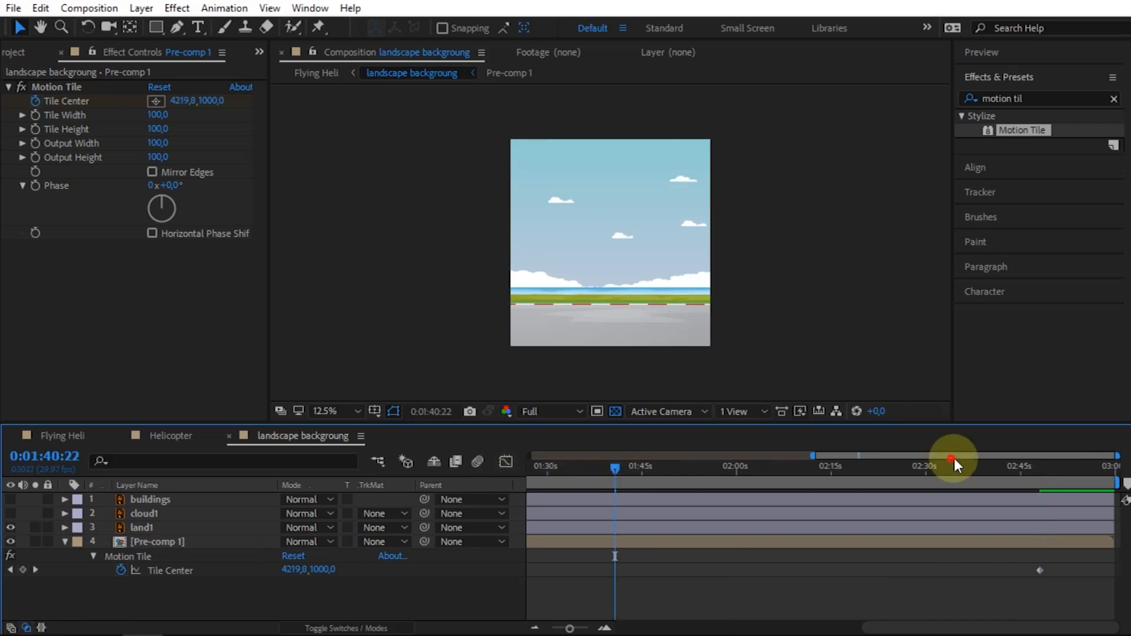
{"action": "left_click", "coordinate": [1037, 466]}
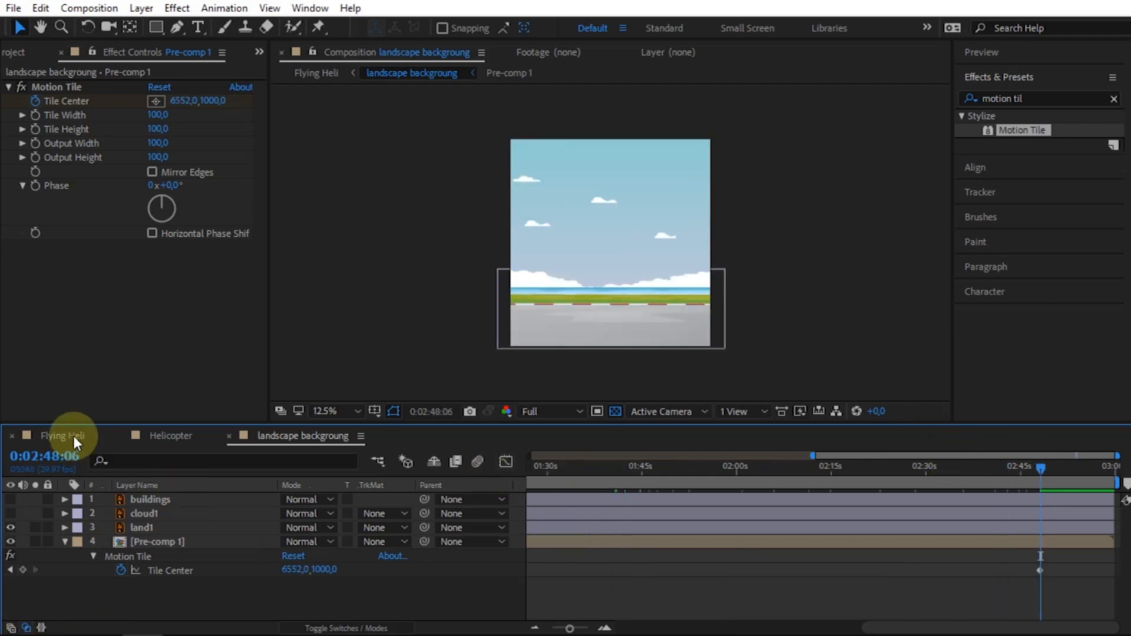
Step: In Flying Heli, keyframe the Helicopter layer's Rotation at 0° at 0:00:06:20 and -5° at 0:00:07:00, and preview the motion
{"action": "left_click", "coordinate": [73, 436]}
{"action": "left_click", "coordinate": [526, 468]}
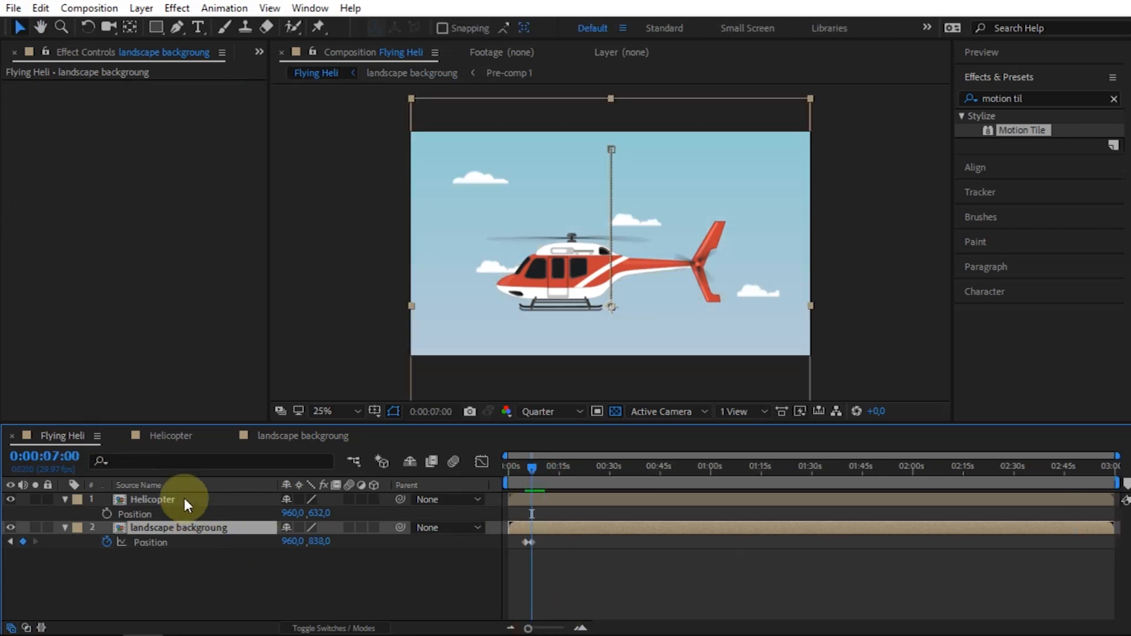
{"action": "left_click", "coordinate": [179, 500]}
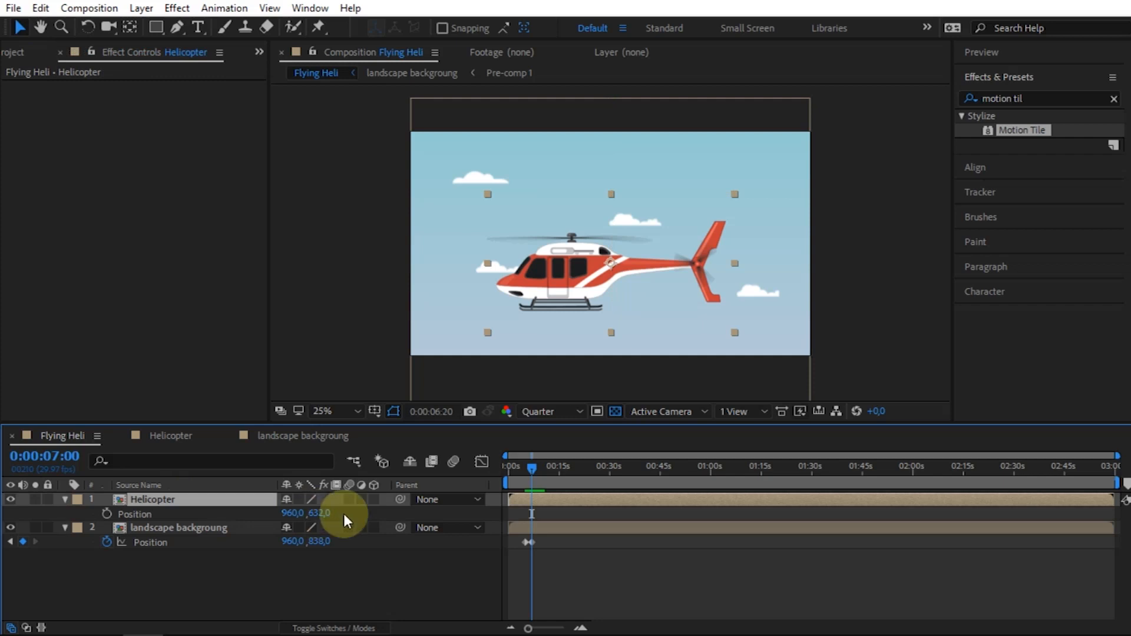
{"action": "key", "text": "shift+Page_Up"}
{"action": "key", "text": "r"}
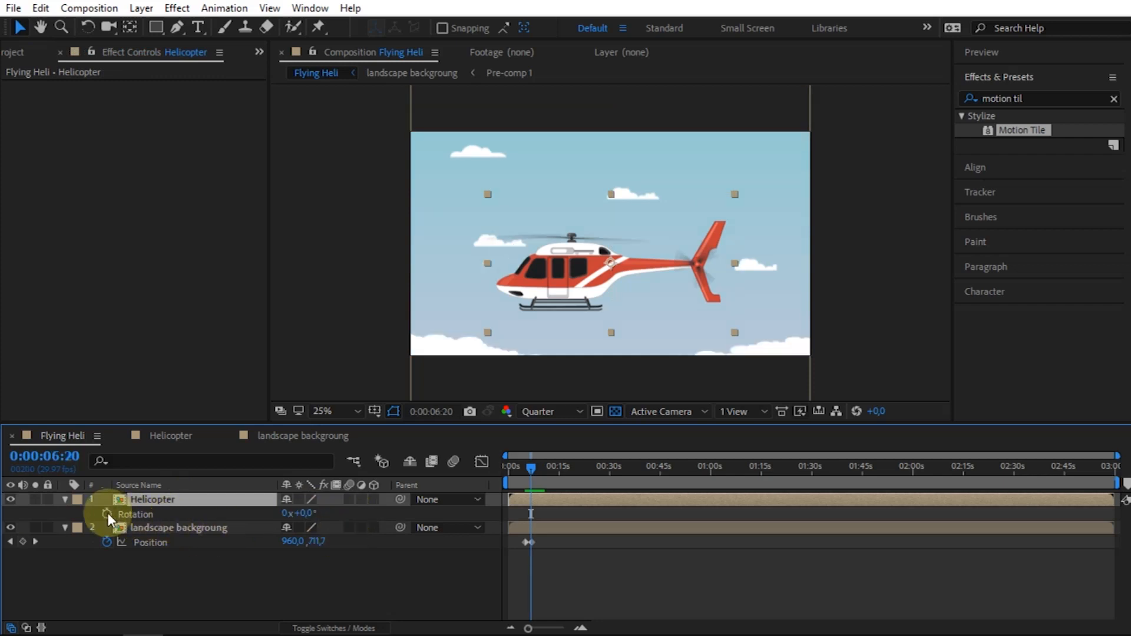
{"action": "left_click", "coordinate": [107, 512]}
{"action": "key", "text": "shift+Page_Down"}
{"action": "left_click_drag", "start_coordinate": [309, 515], "coordinate": [303, 513]}
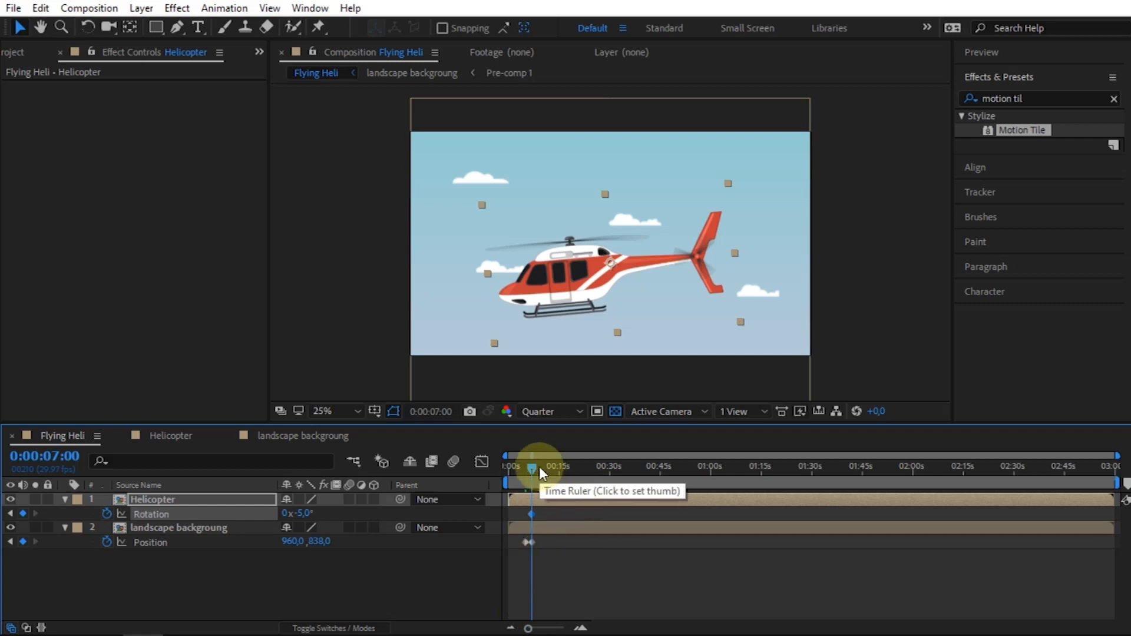
{"action": "key", "text": "space"}
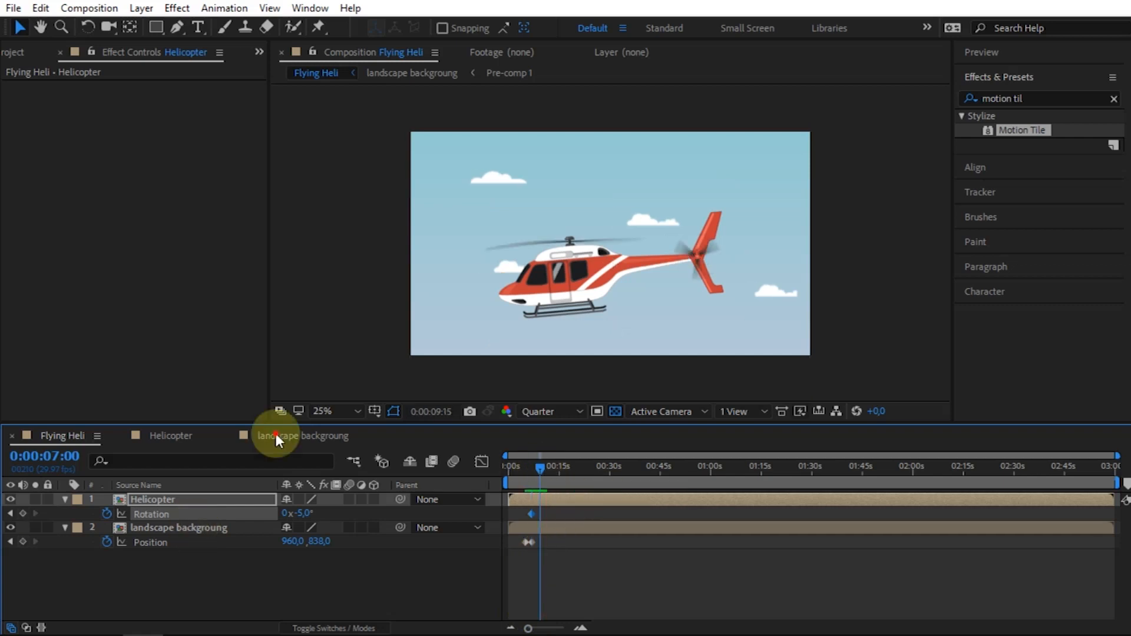